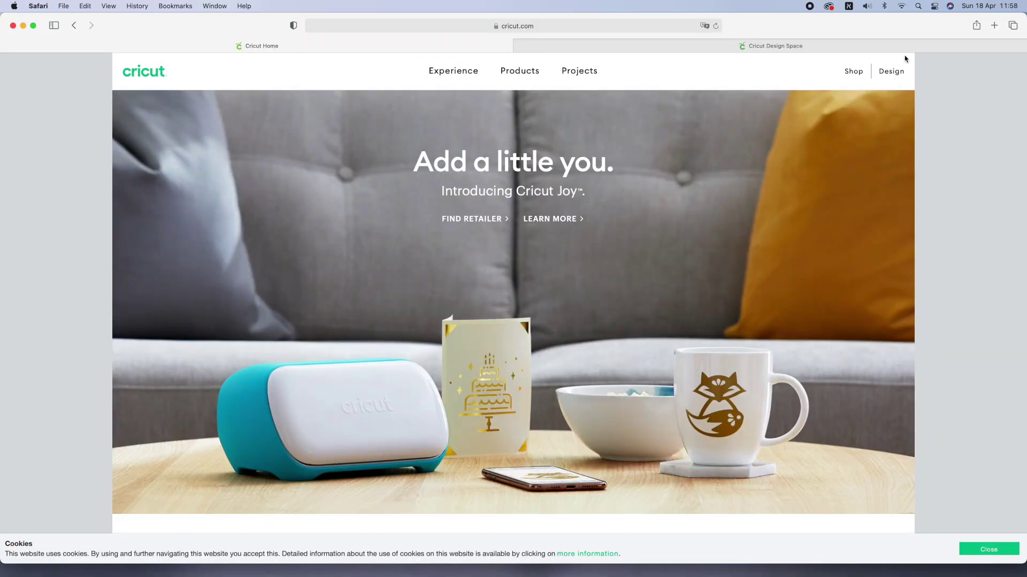
Go to the Design Space web page and switch to the Cricut Design Space desktop app
click(866, 48)
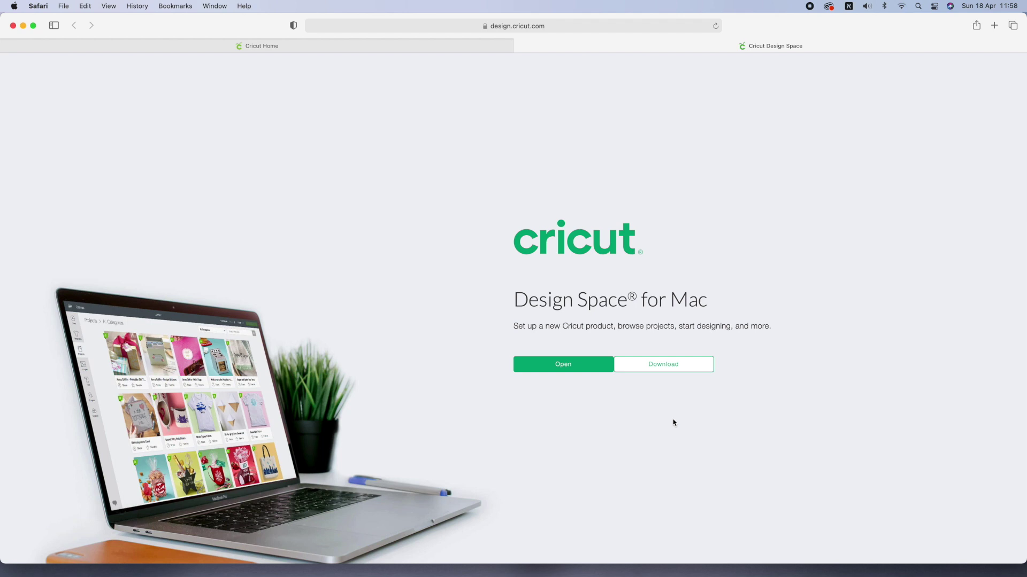
mouse_move(535, 573)
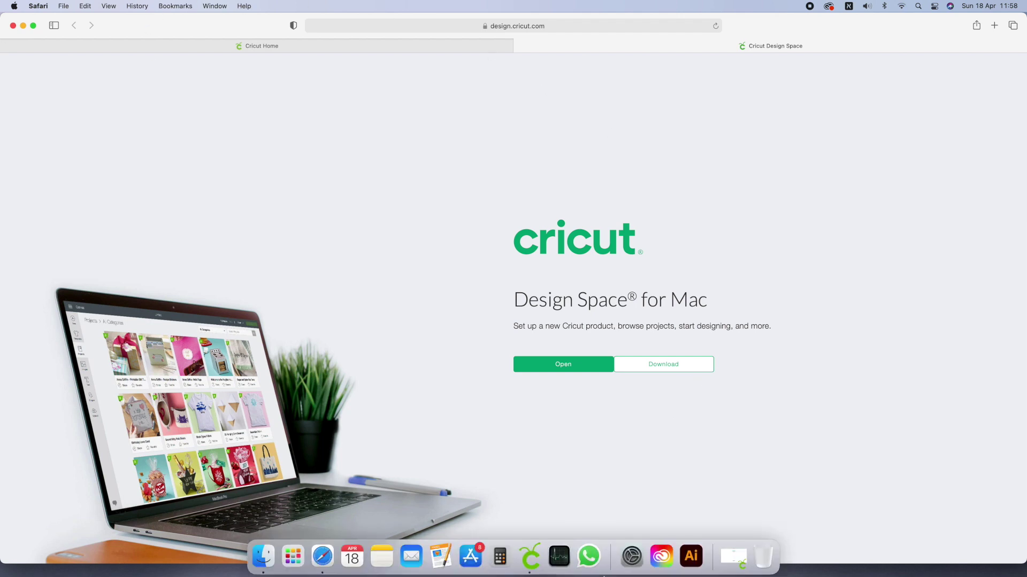
click(528, 559)
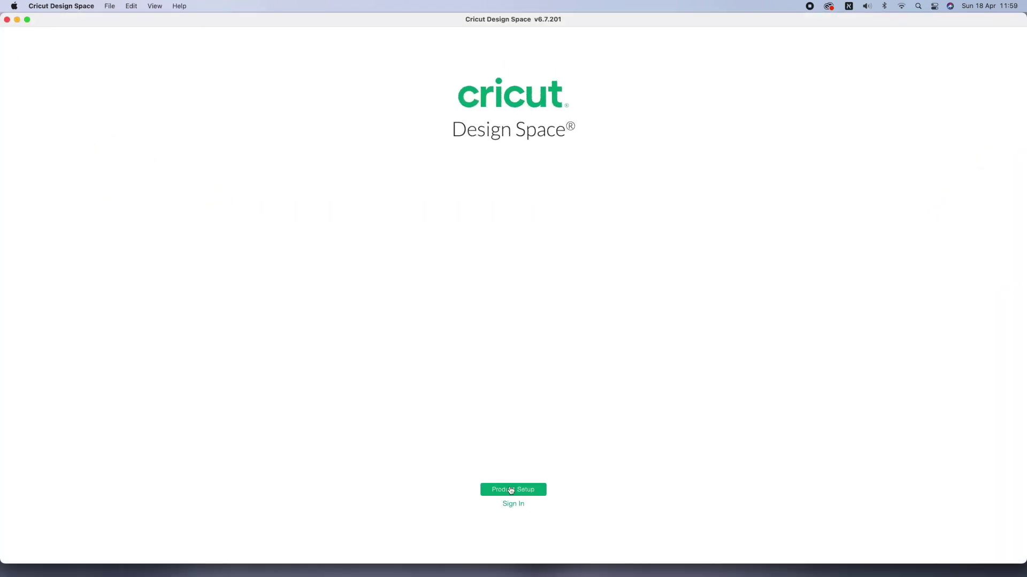
Start product setup for a smart cutting machine and sign in with the existing Cricut ID and account password
click(511, 490)
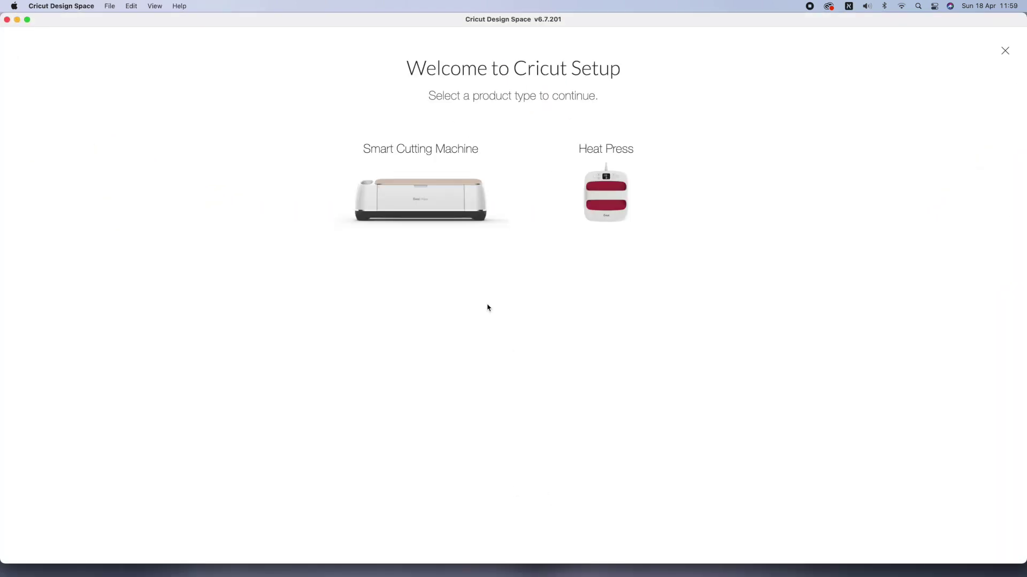
click(427, 193)
click(515, 198)
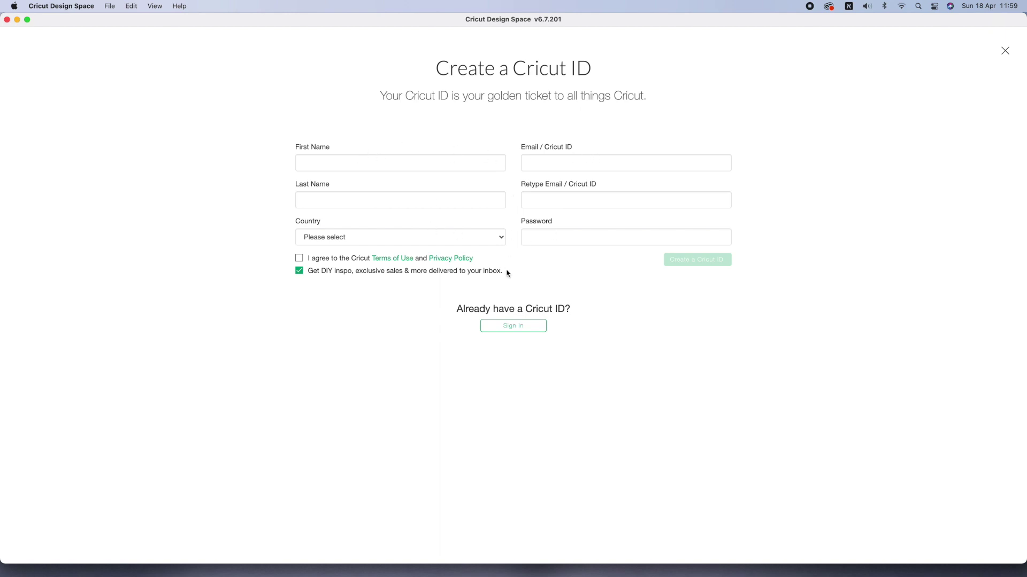
click(511, 326)
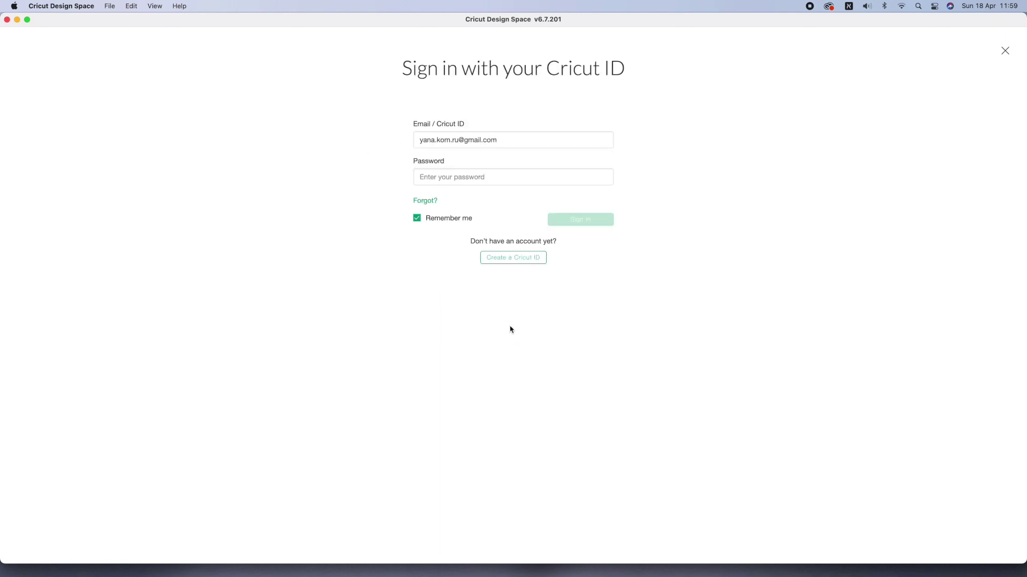
click(460, 176)
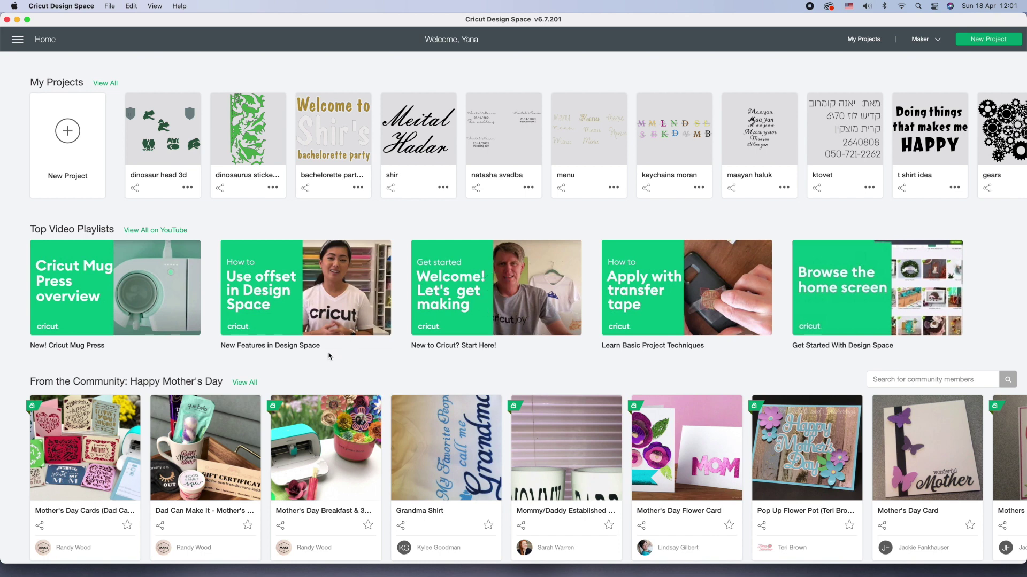
Start a new project and look at the machine calibration options without starting a calibration
click(85, 141)
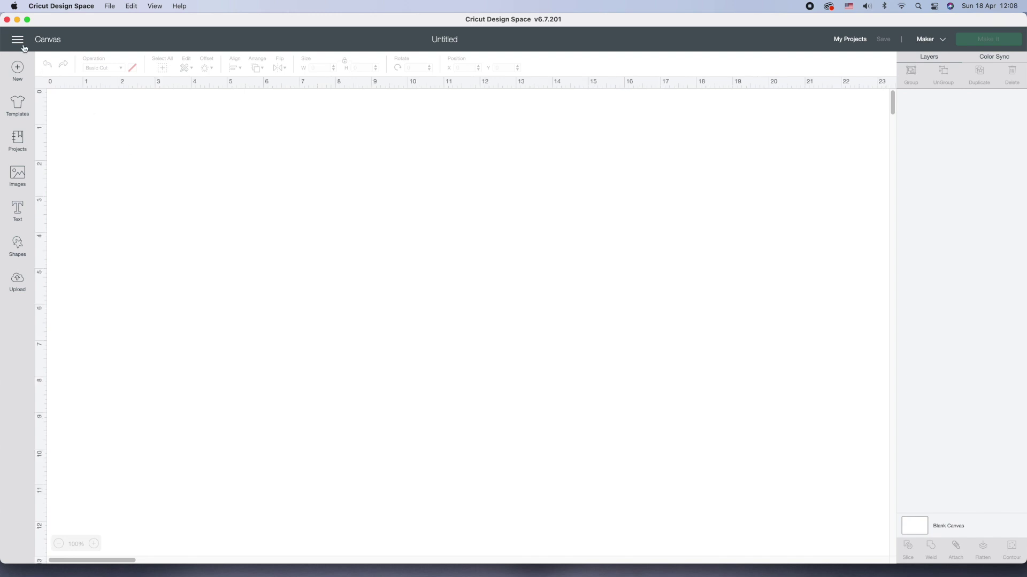
click(18, 40)
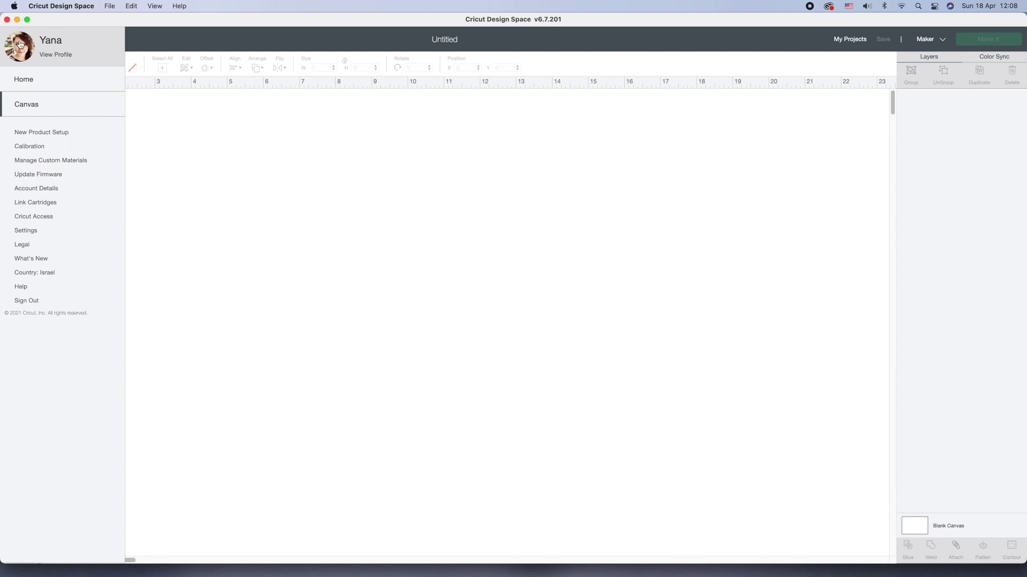
click(31, 146)
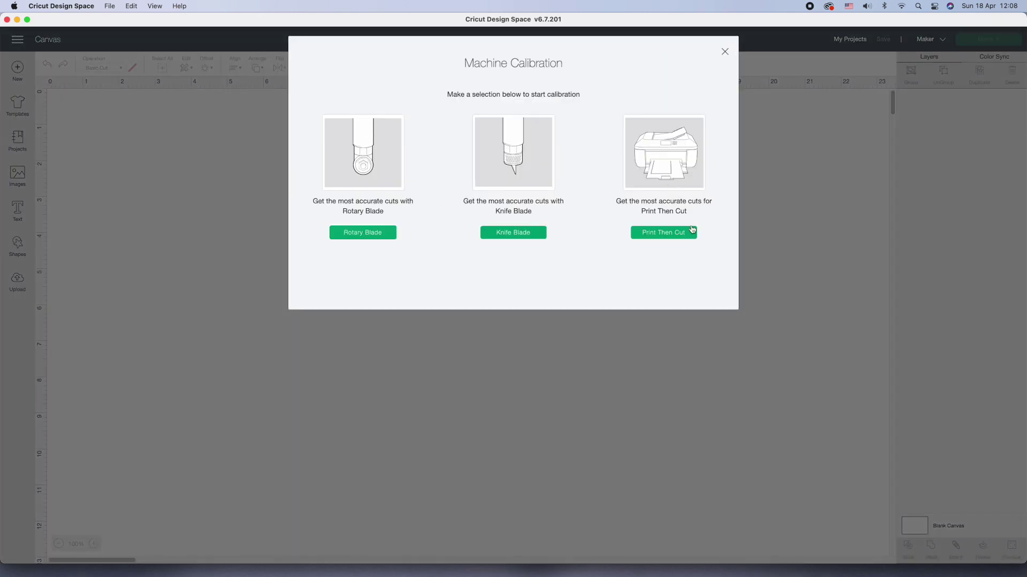
click(725, 51)
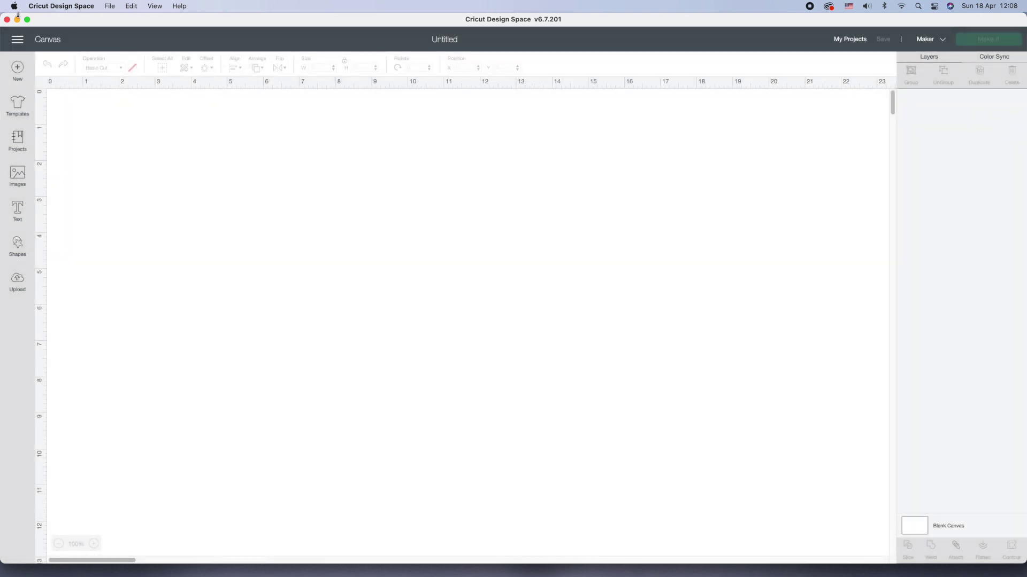
Configure the Design Space settings to show the full canvas grid and use metric units
click(17, 39)
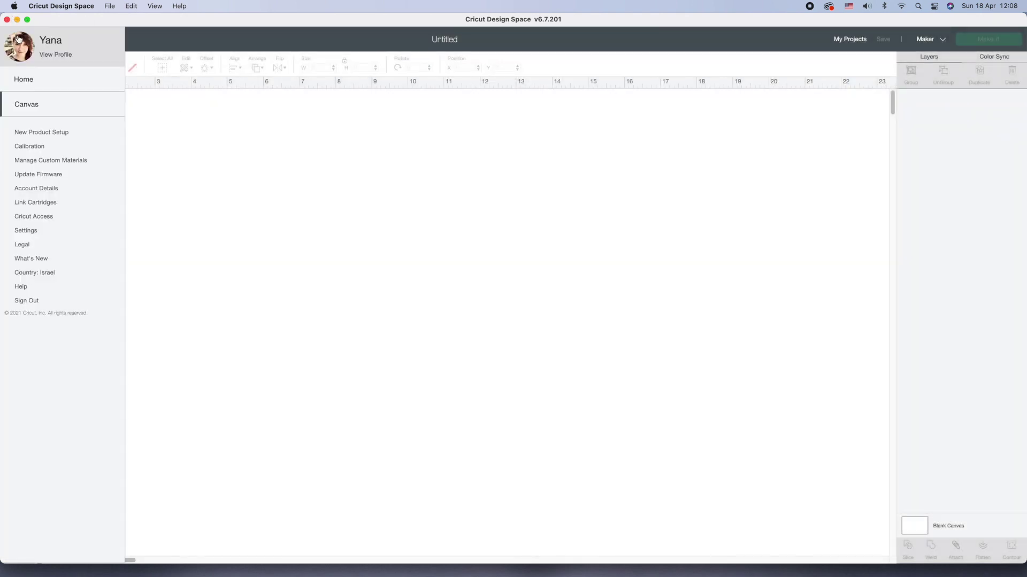
click(31, 234)
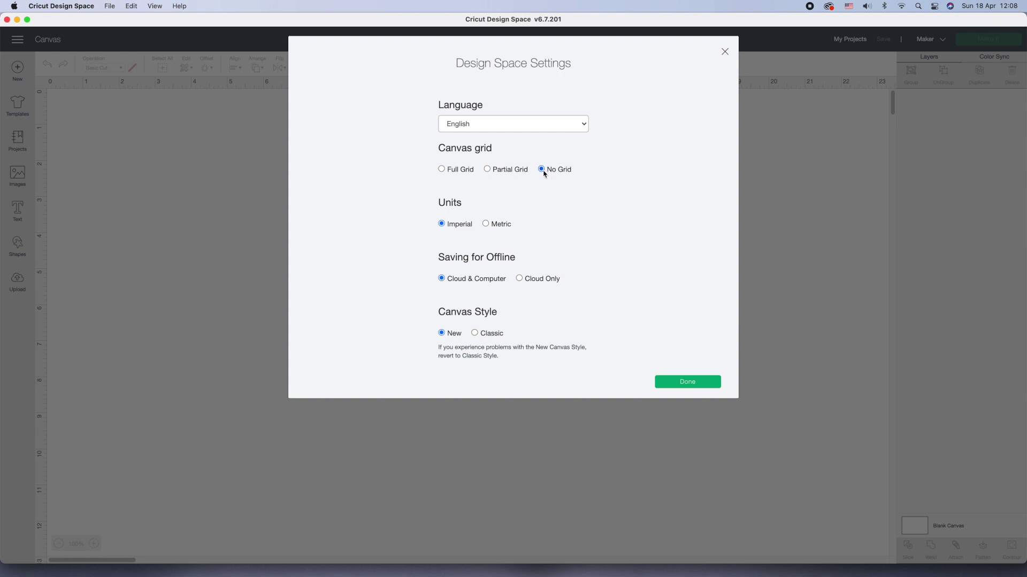
click(441, 169)
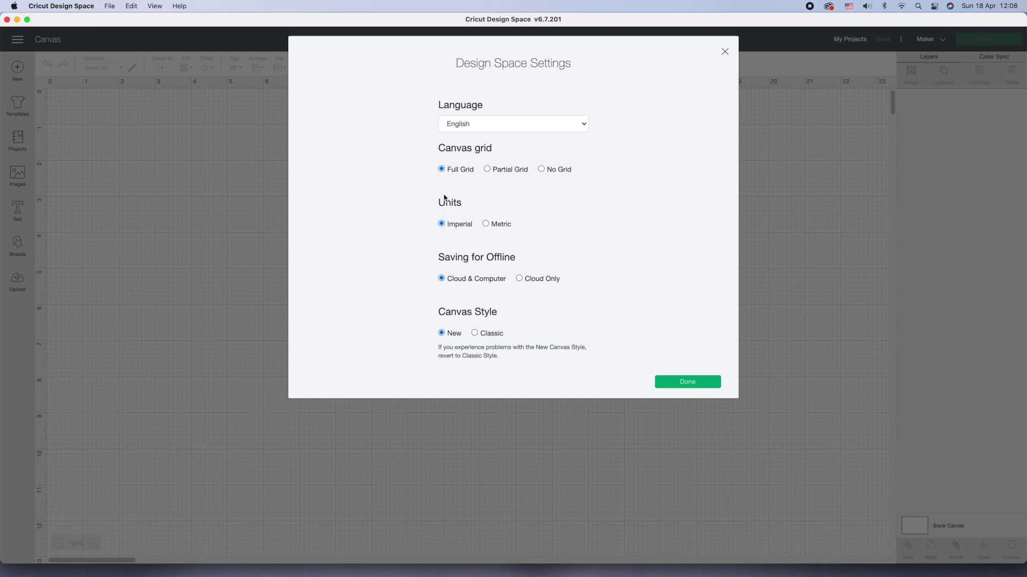
click(485, 224)
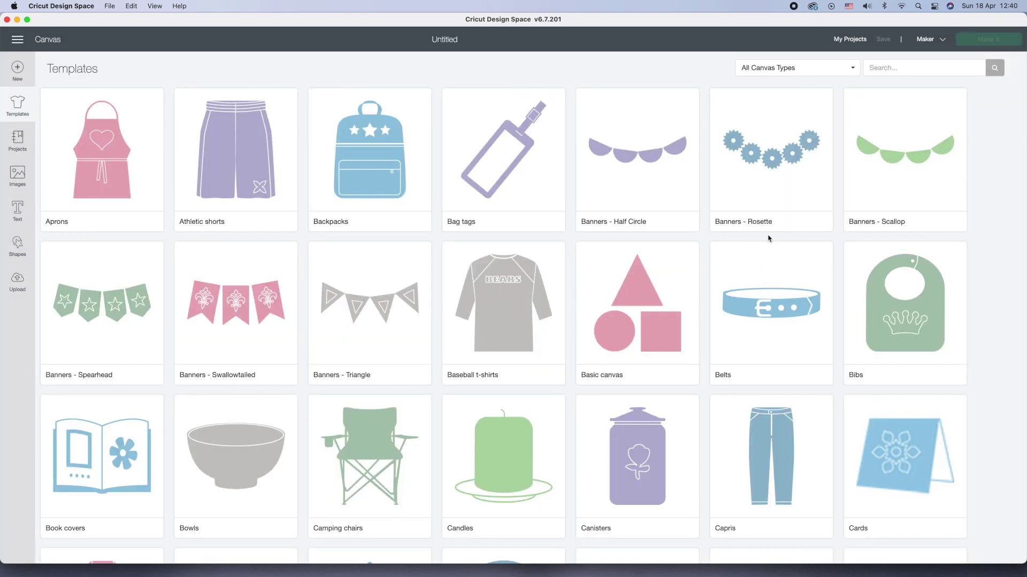
Search the templates for "glass" and place the Goblets template on the canvas
click(940, 68)
text(glass)
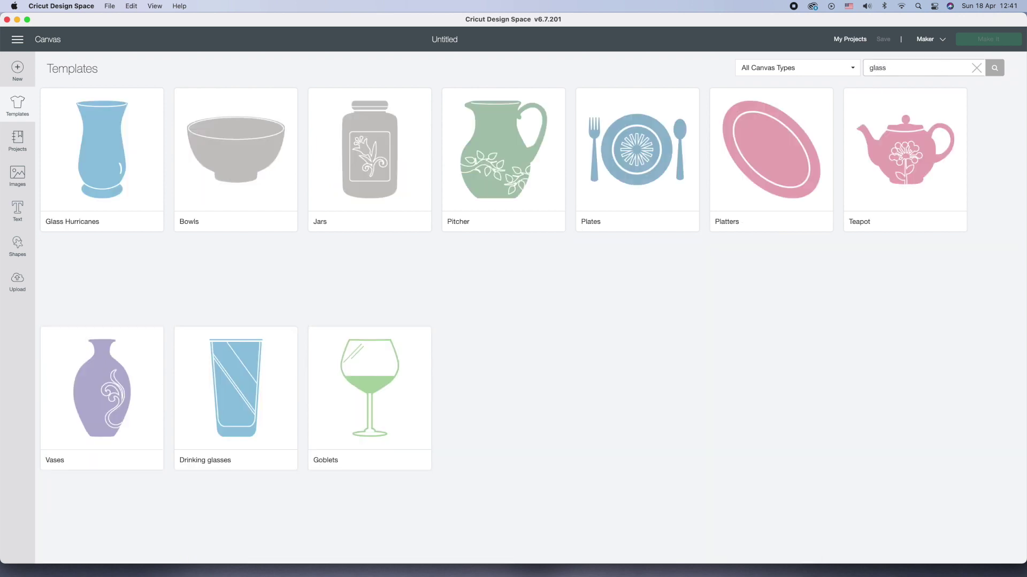
click(374, 384)
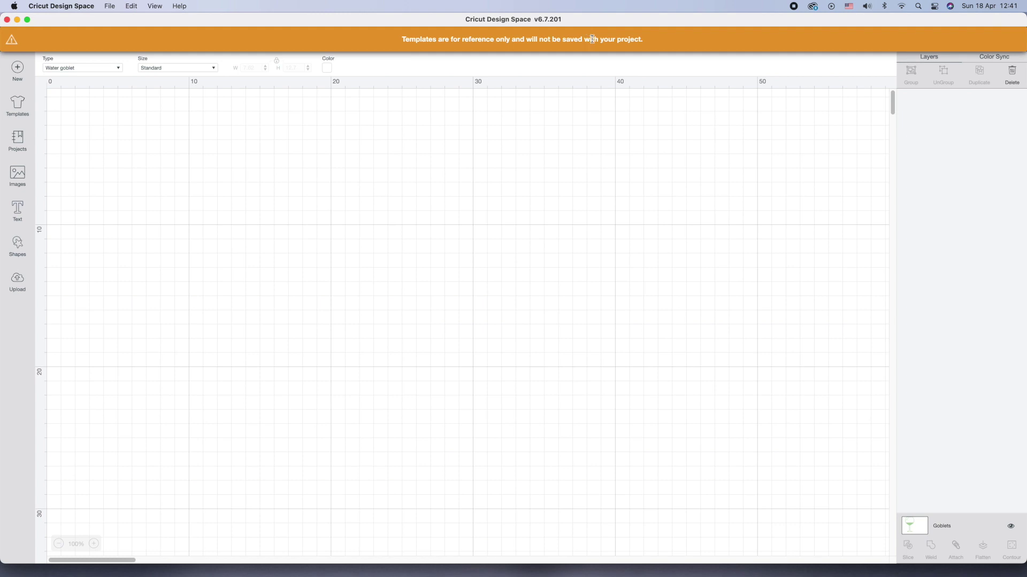
Add a first name as text, scale it to about 5.8 by 1.8 cm and position it on the goblet's bowl
click(19, 207)
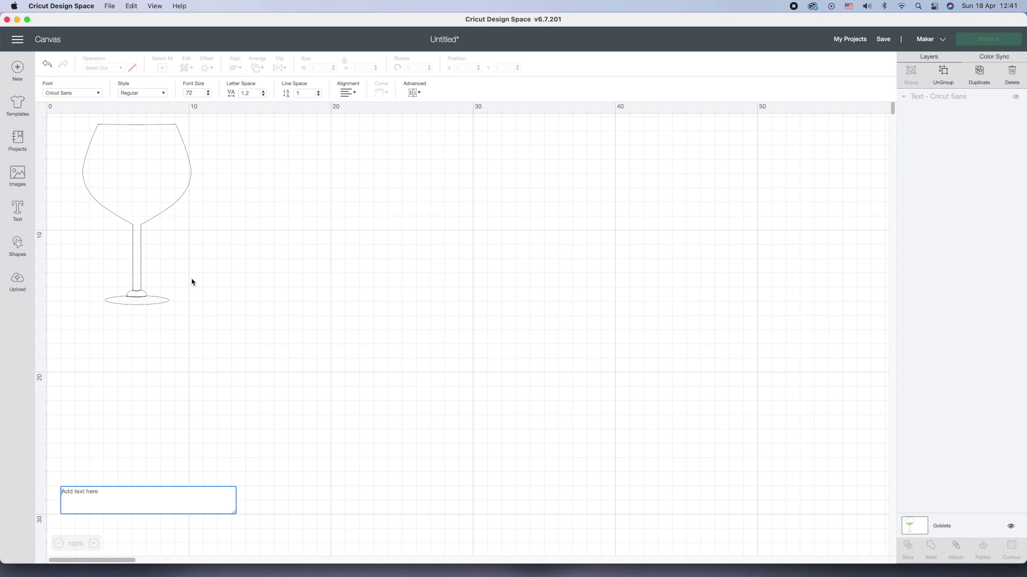
text(hanna)
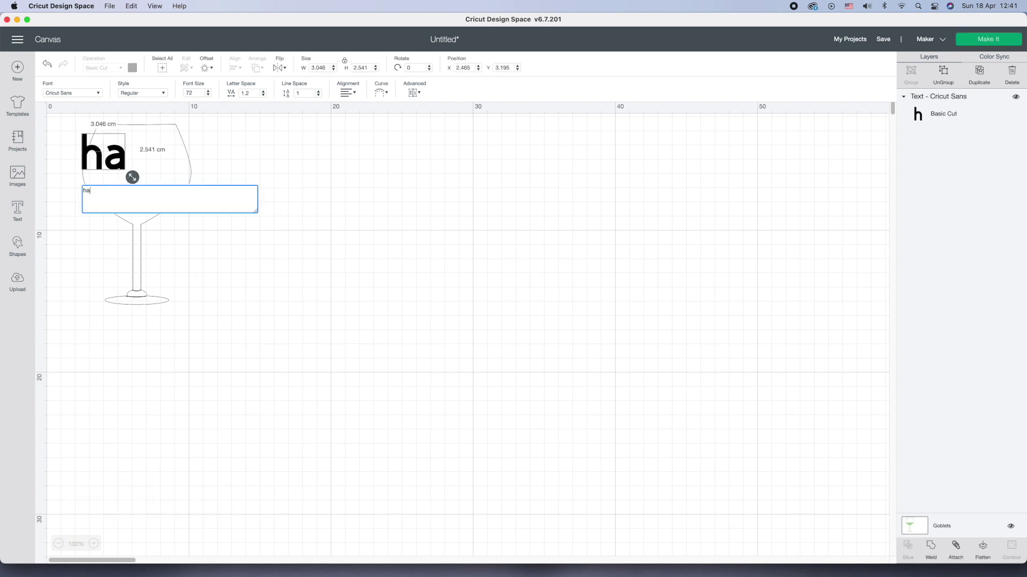
click(259, 274)
drag(133, 158, 144, 177)
drag(215, 196, 167, 178)
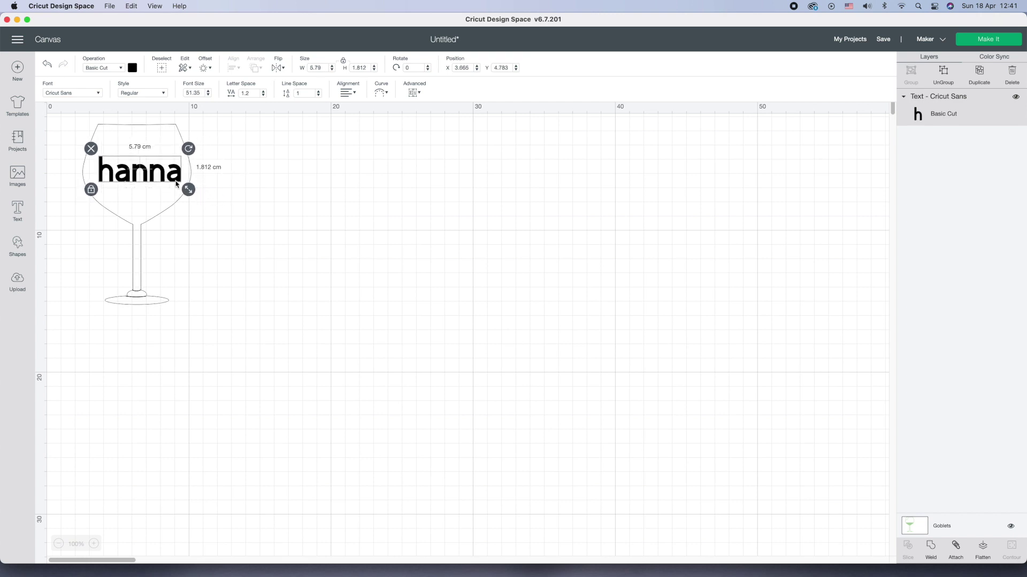
click(151, 235)
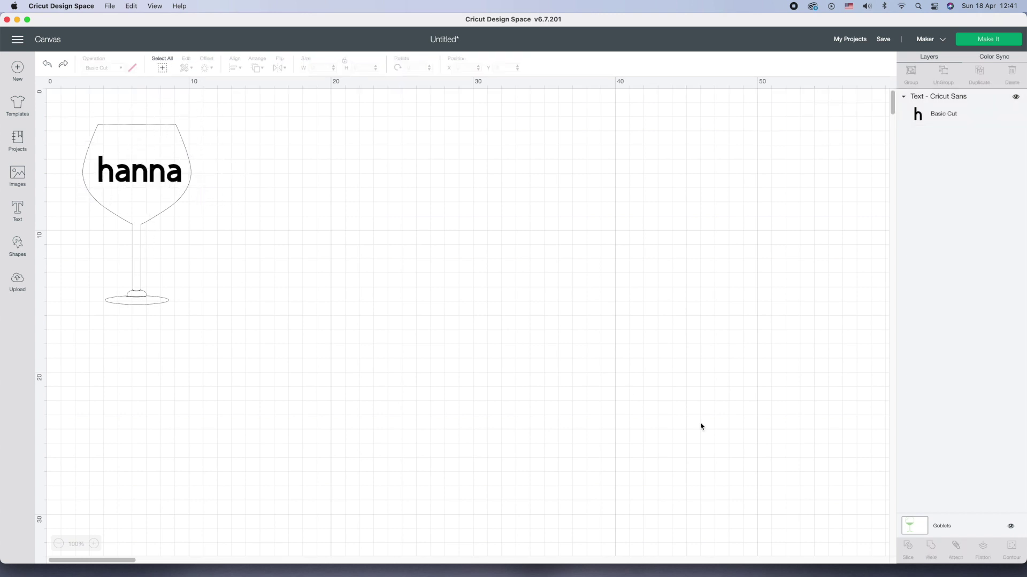
Hide the goblet template on the canvas and show it again
click(1010, 527)
click(1011, 527)
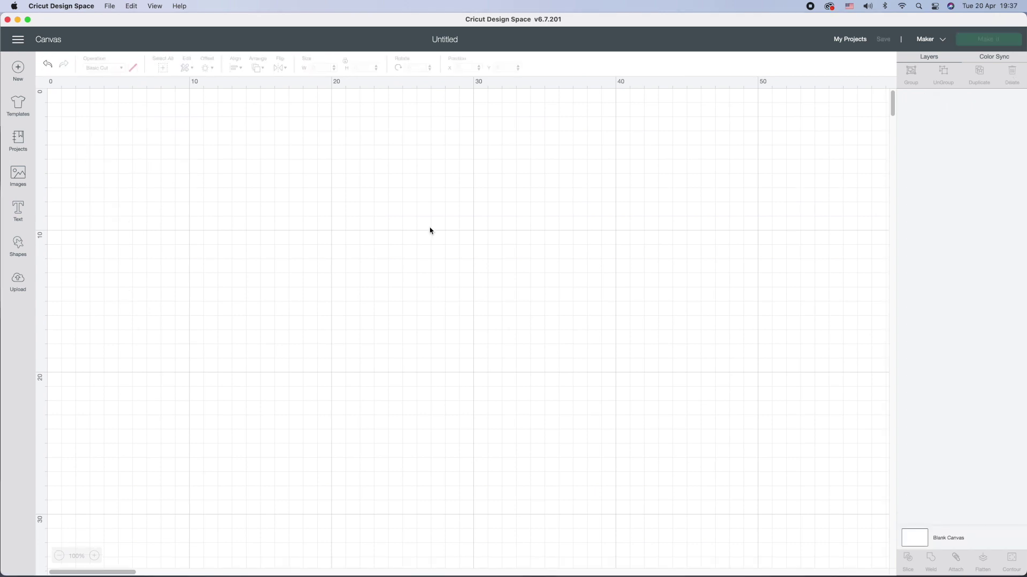
Search the Cricut image library for "box"
click(19, 176)
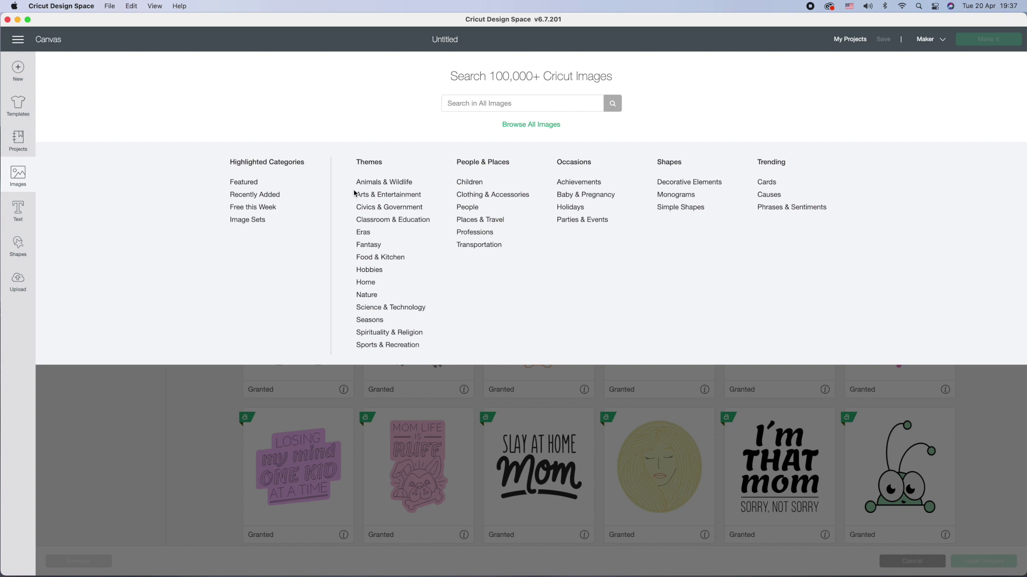
click(494, 102)
text(box)
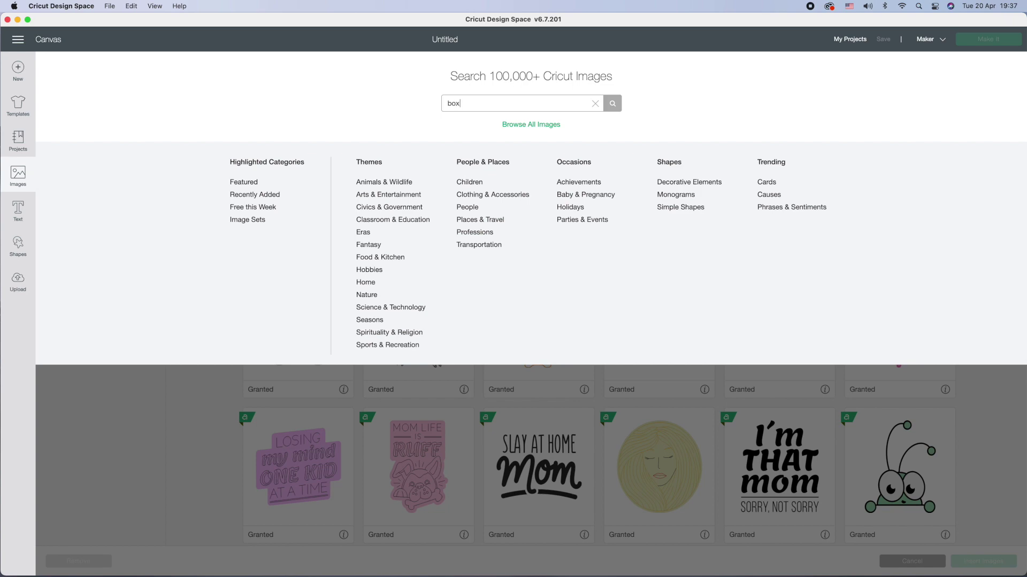
key(Return)
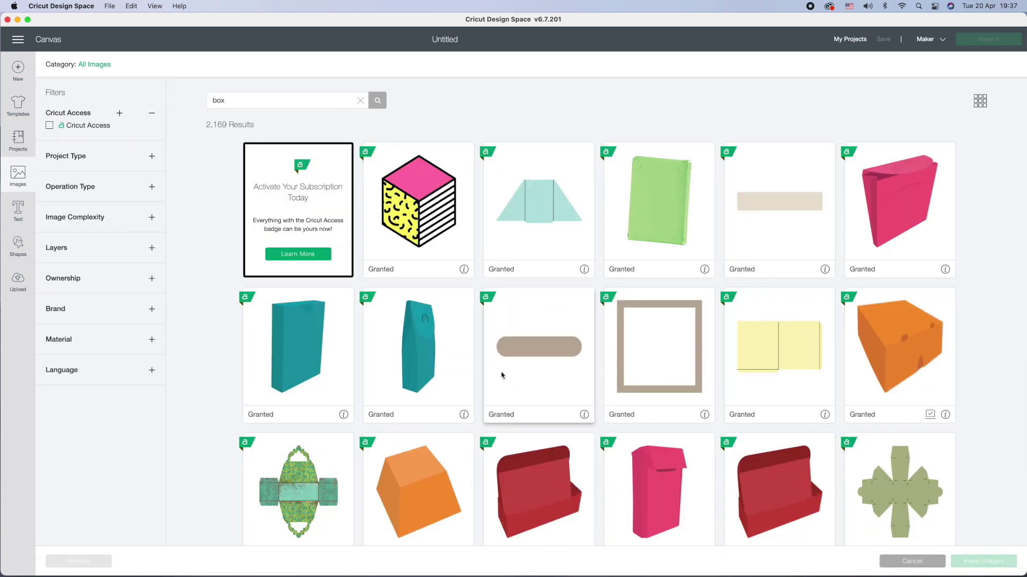
Find the dark grey unfolded box layout among the image results and insert it on the canvas
scroll(503, 376, down, 2)
scroll(503, 376, down, 10)
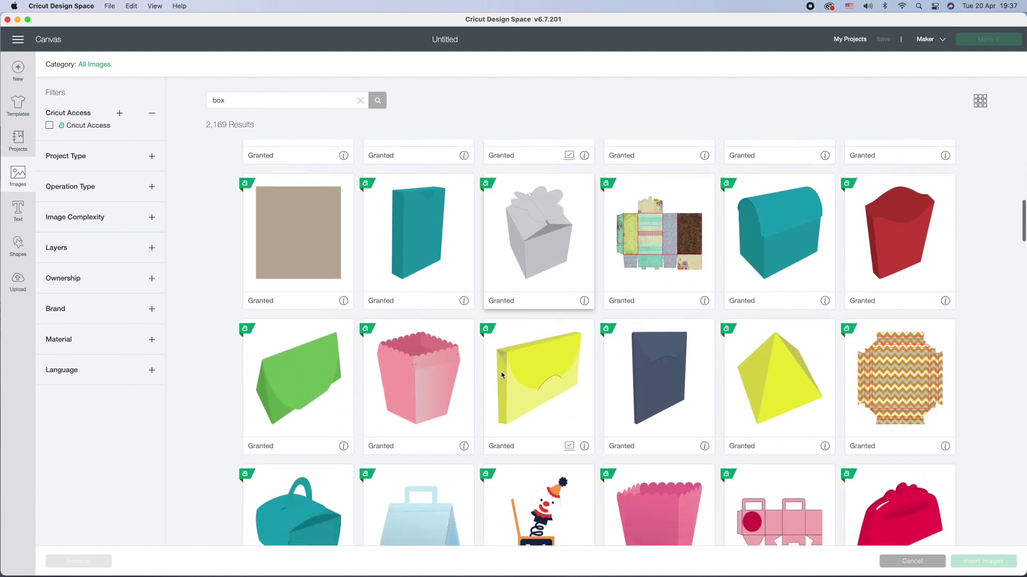
scroll(501, 374, down, 11)
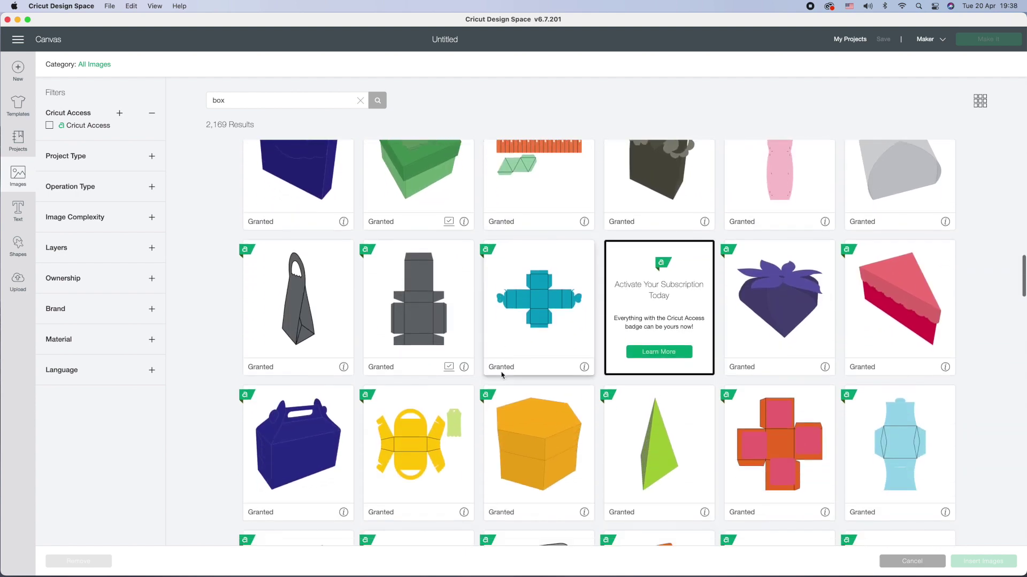
scroll(501, 373, down, 2)
scroll(502, 373, up, 2)
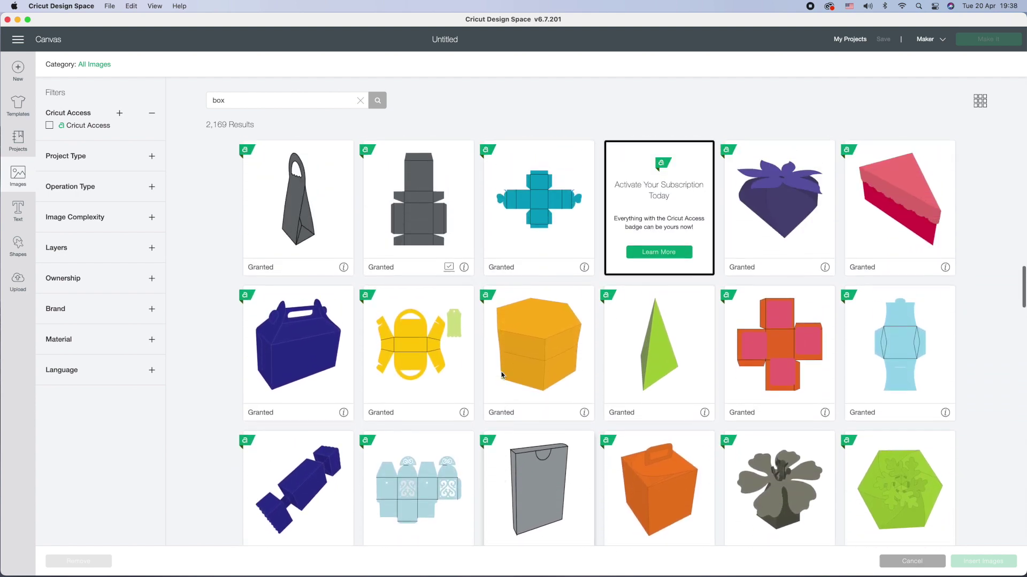
click(428, 245)
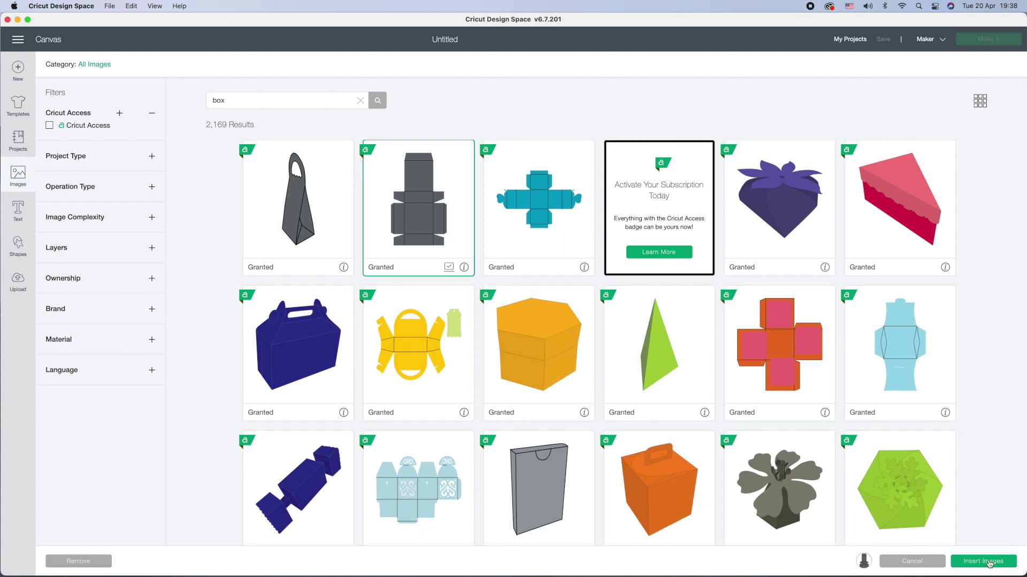
click(968, 565)
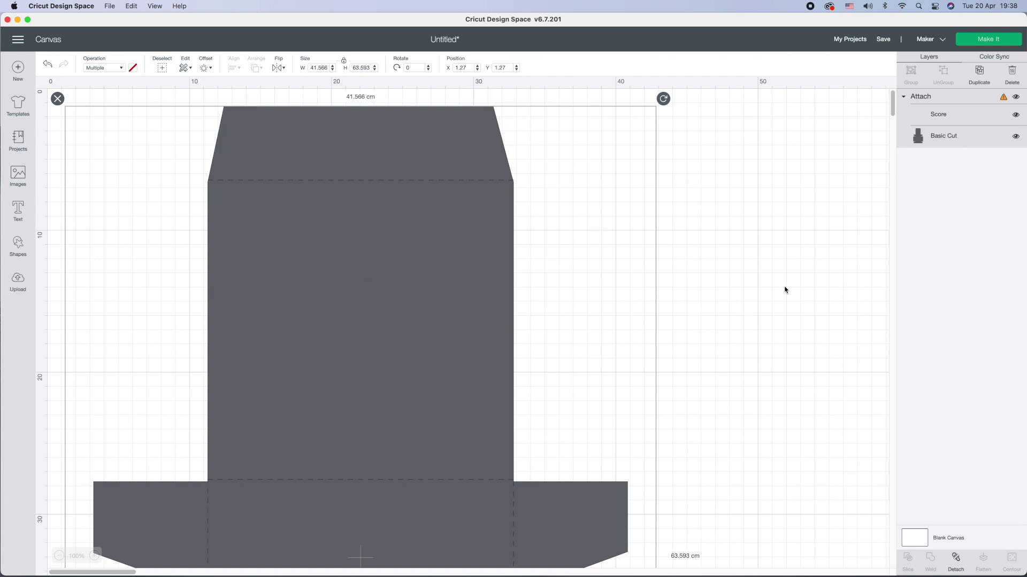
Read the box image's size warning and set its width to 29 cm with proportions locked
click(1004, 100)
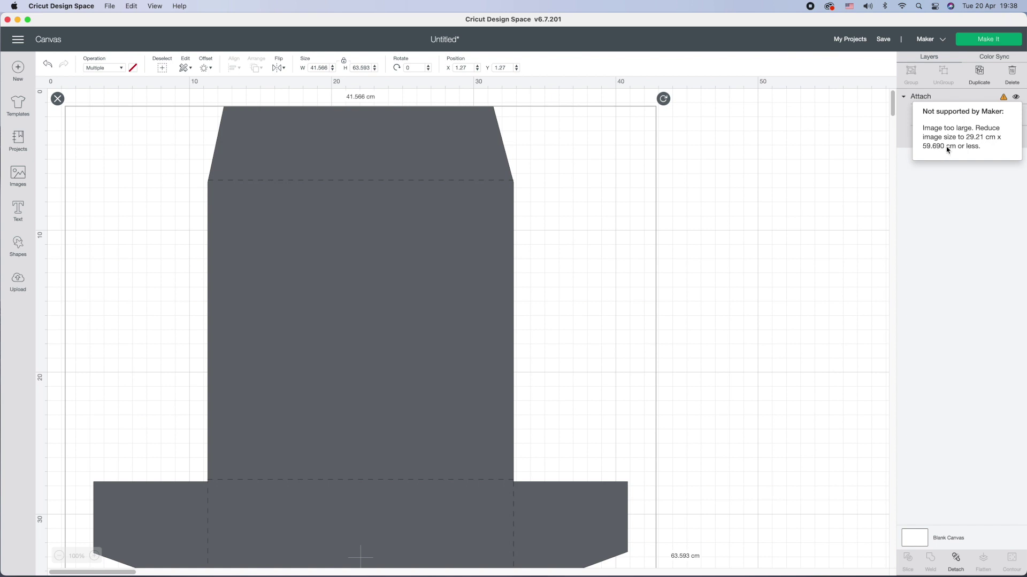
click(327, 67)
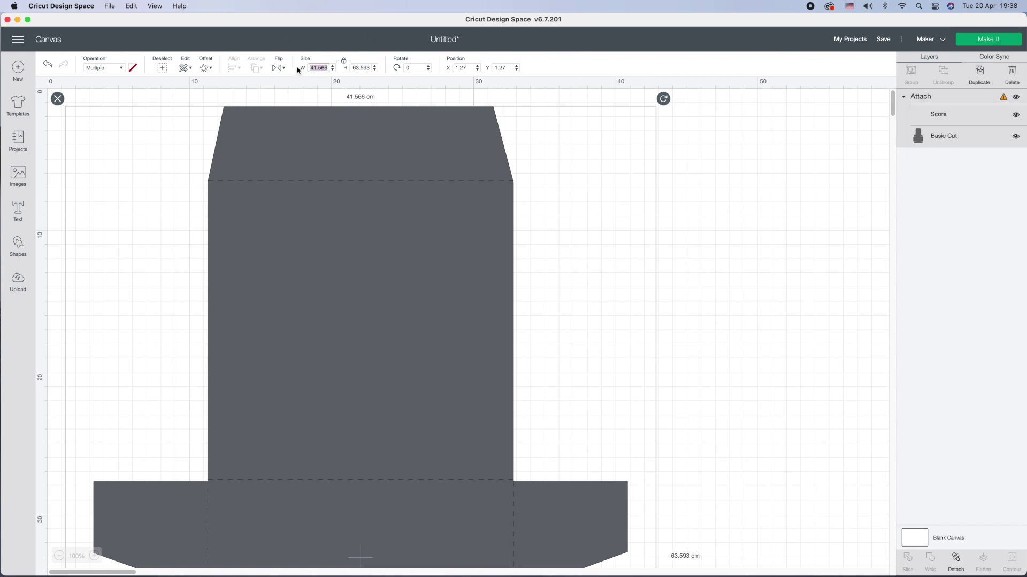
text(2)
key(Return)
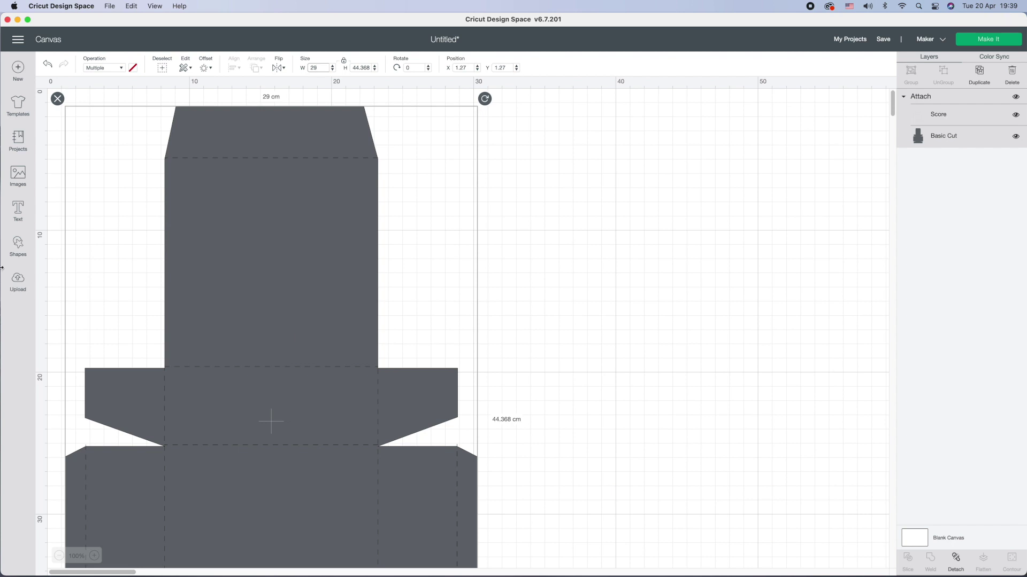
Add a star shape and place it in the middle of the box layout's large upper panel
click(18, 245)
click(58, 284)
drag(124, 163, 231, 220)
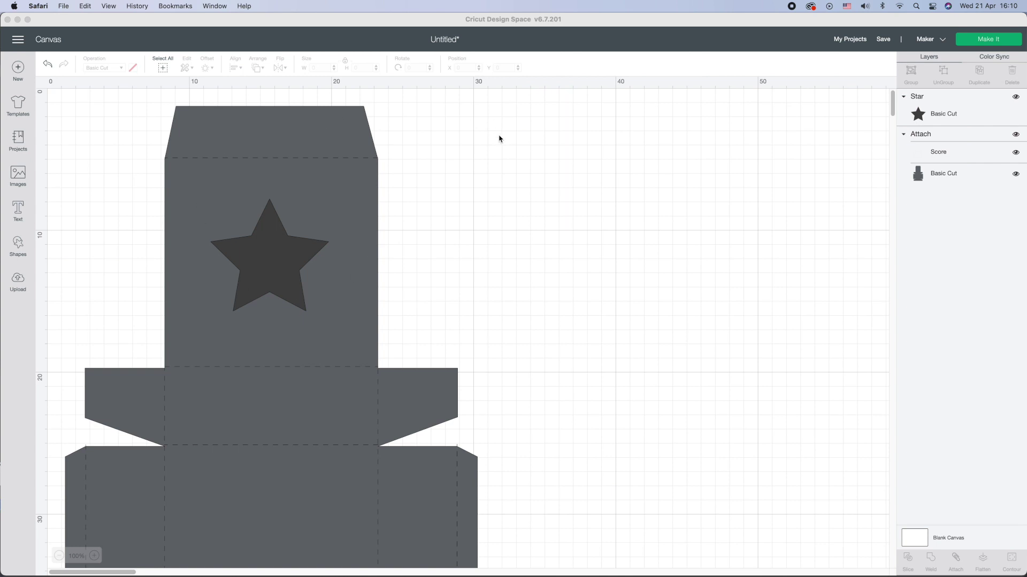
click(502, 118)
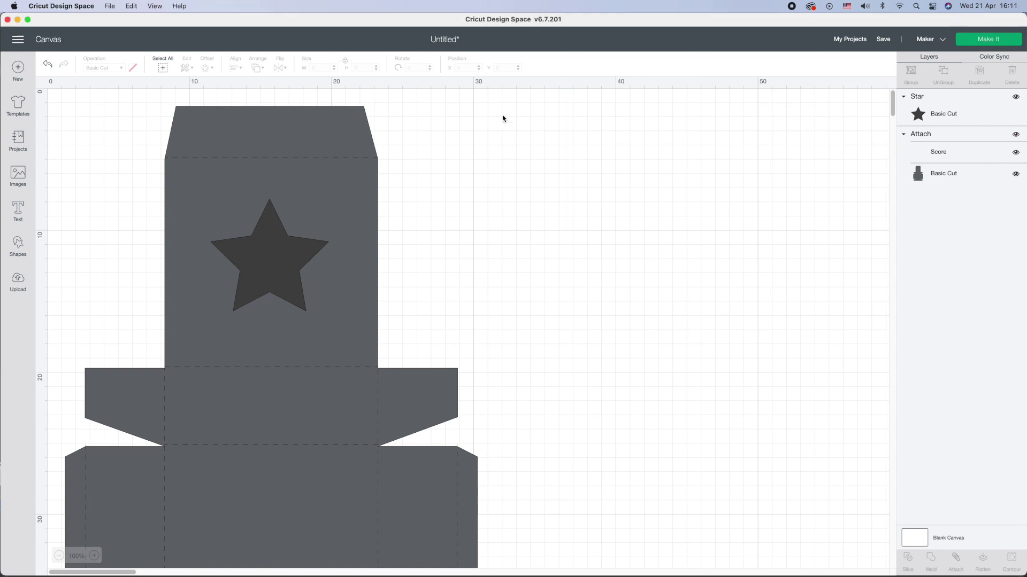
Detach the box's score lines from its cut layer, selecting the star along with the box layout
drag(506, 110, 259, 279)
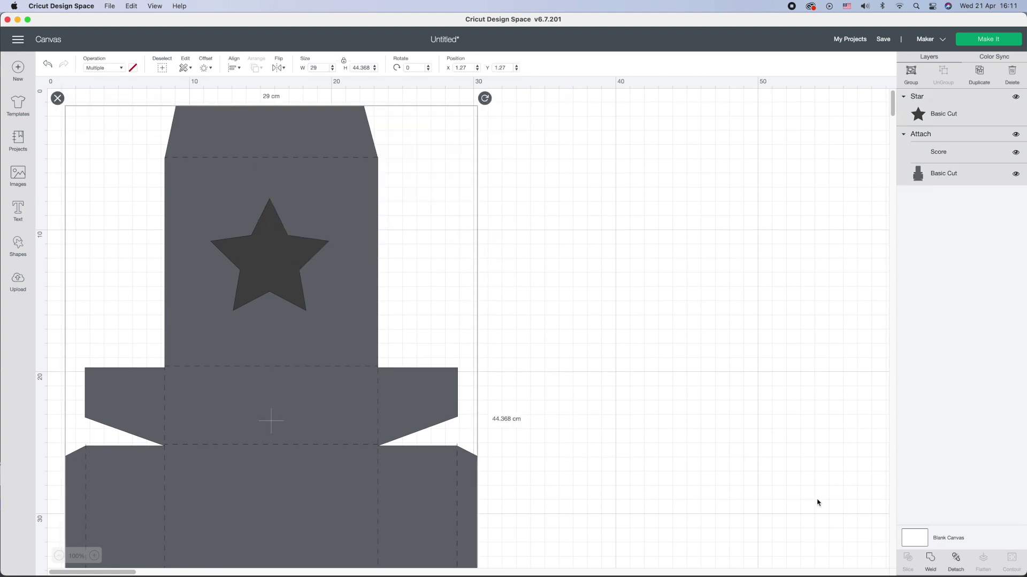
click(956, 559)
click(918, 189)
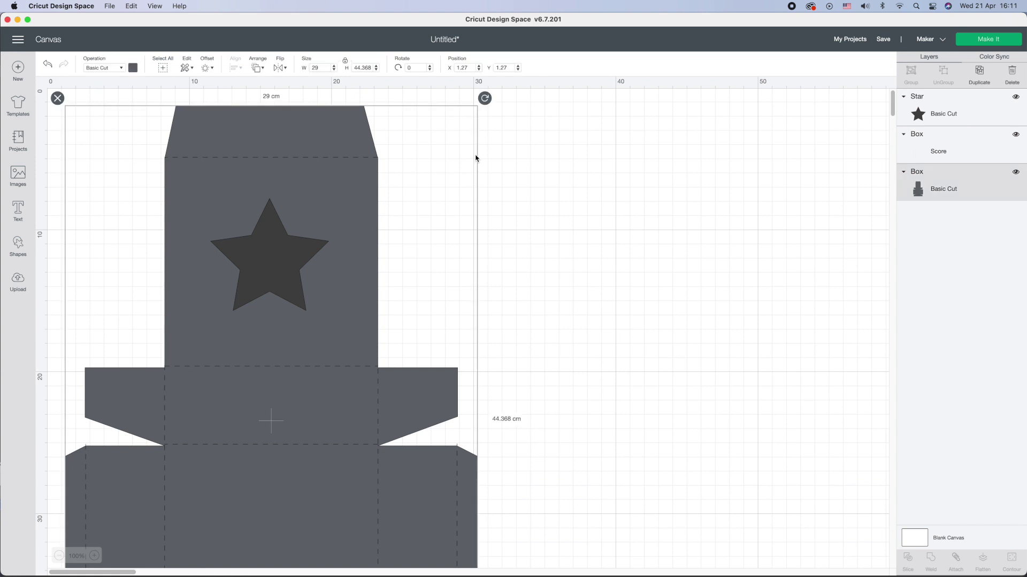
Attach the star, score lines and box together, preview them on the cutting mat and return to the canvas
drag(559, 156, 216, 327)
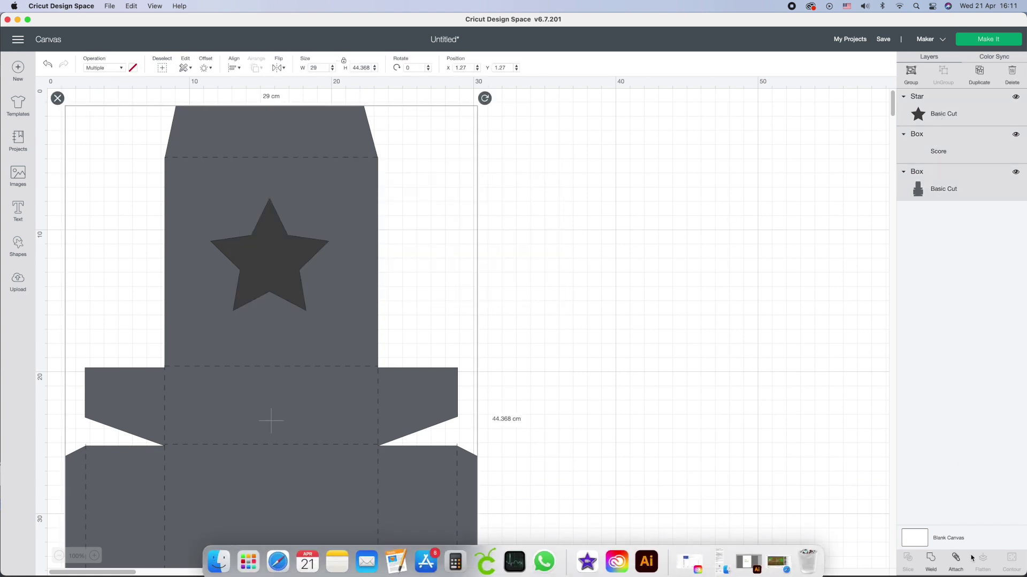
click(956, 559)
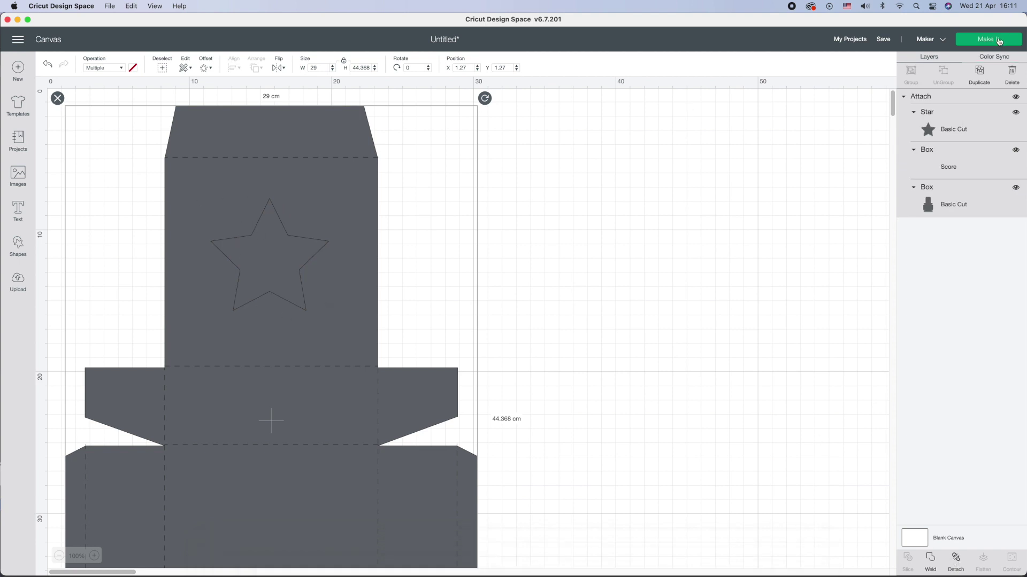
click(1005, 41)
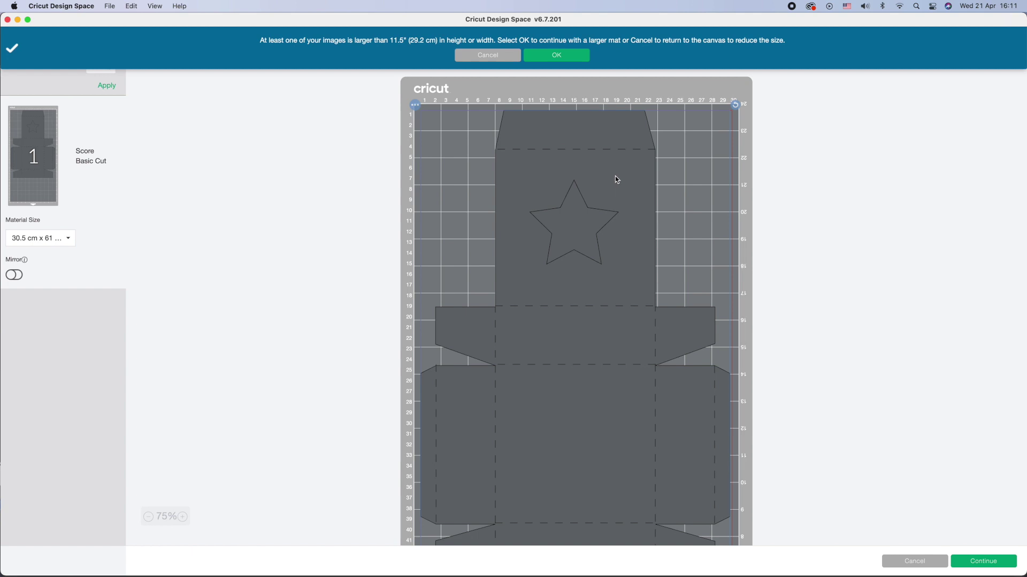
click(919, 560)
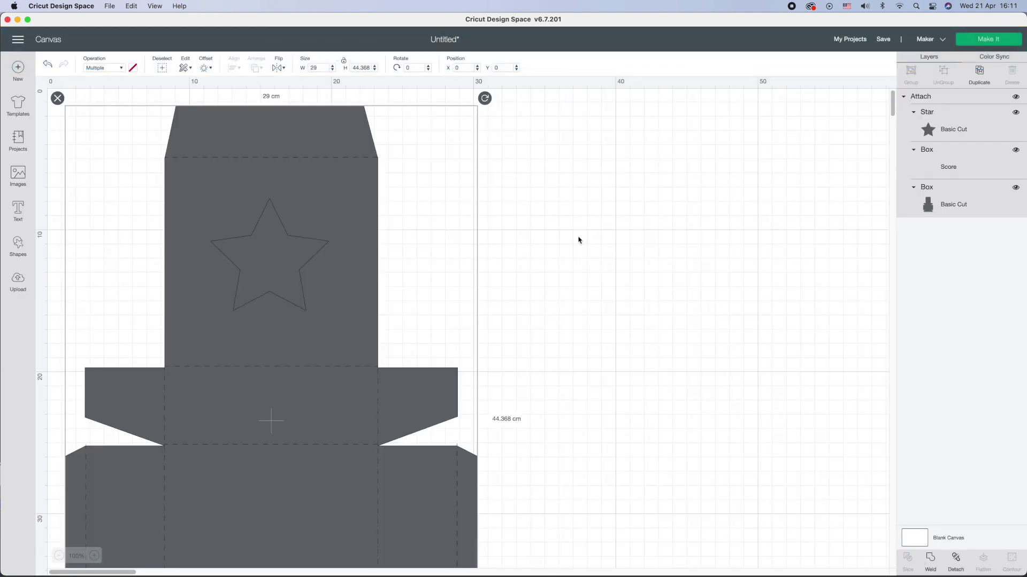
Detach the star, score lines and box so they are separate layers again
click(549, 416)
drag(569, 357, 347, 454)
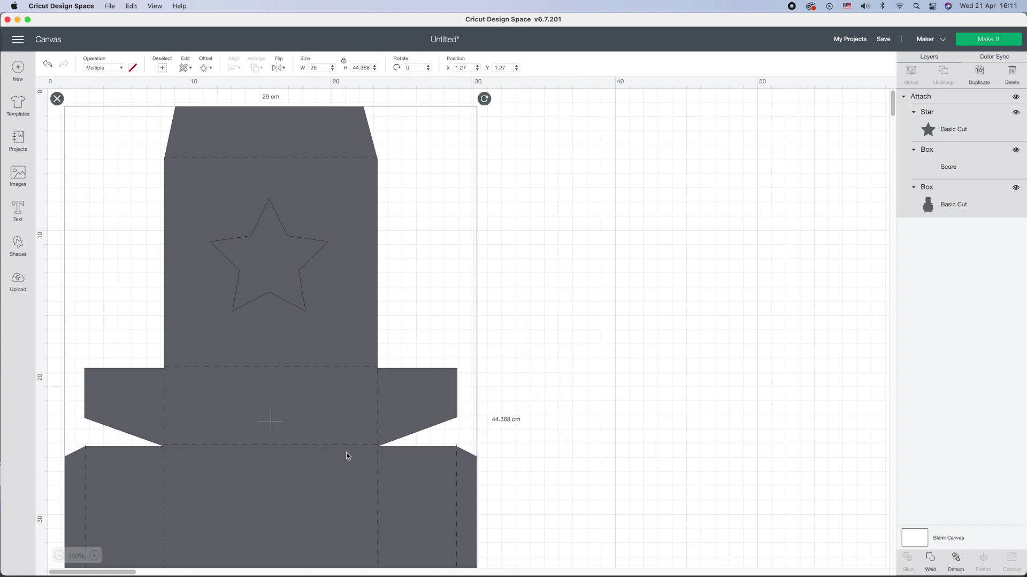
click(955, 559)
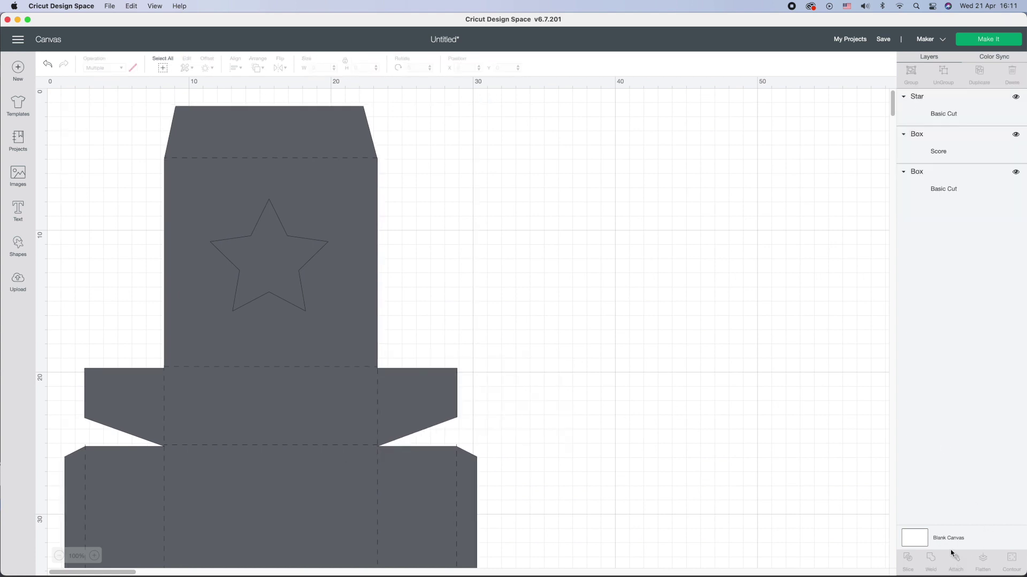
Slice the box's cut layer with the star, leaving the score layer out of the selection
scroll(710, 197, down, 1)
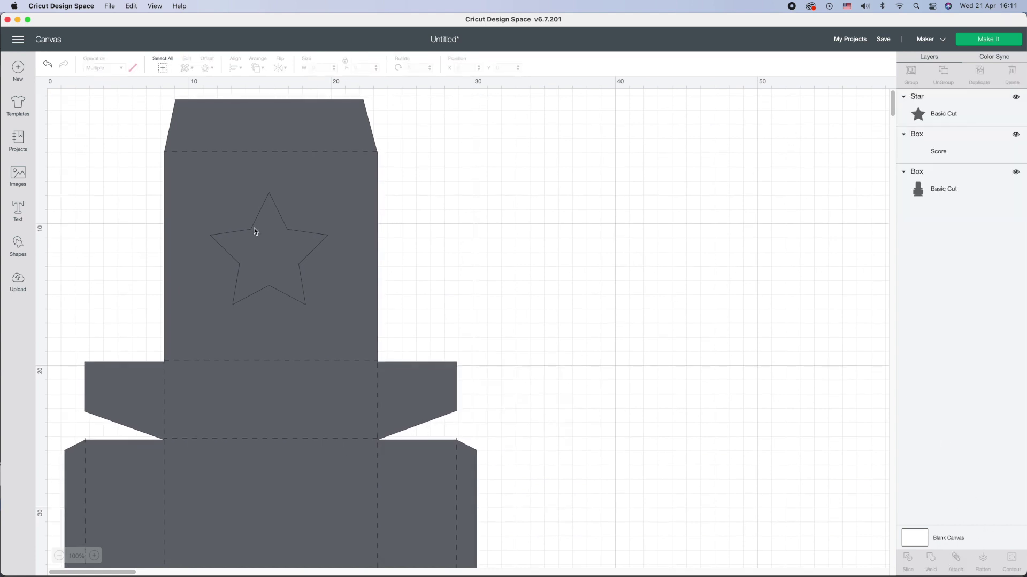
click(959, 116)
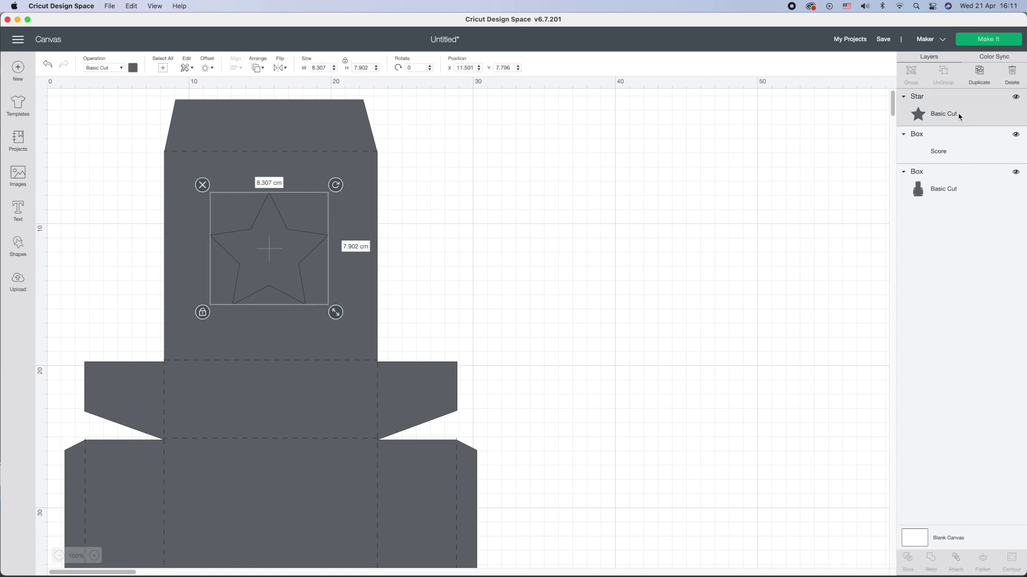
click(947, 189)
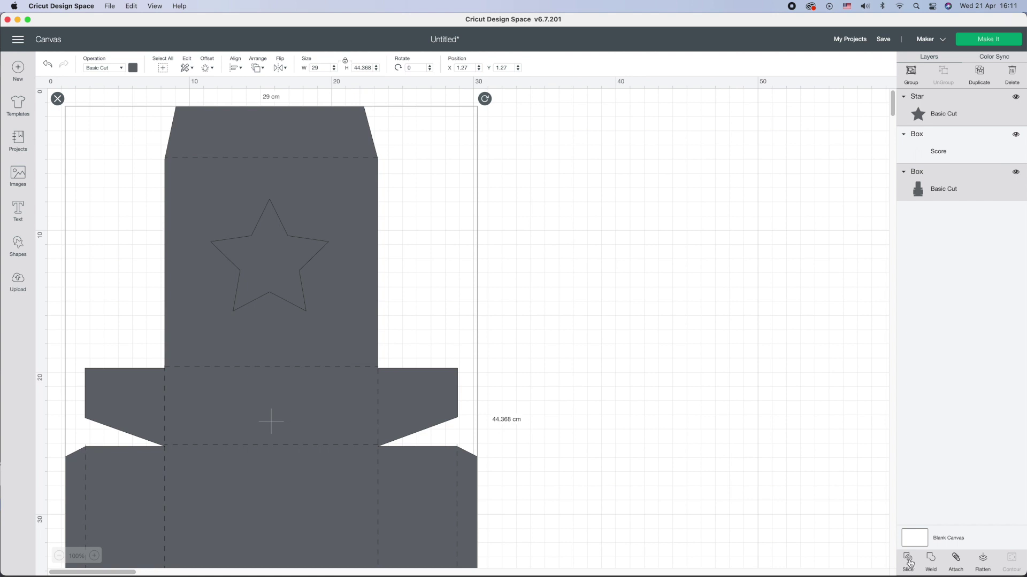
click(909, 563)
Move the score layer to the top of the layer order and hide both star-shaped slice results
drag(961, 224, 958, 108)
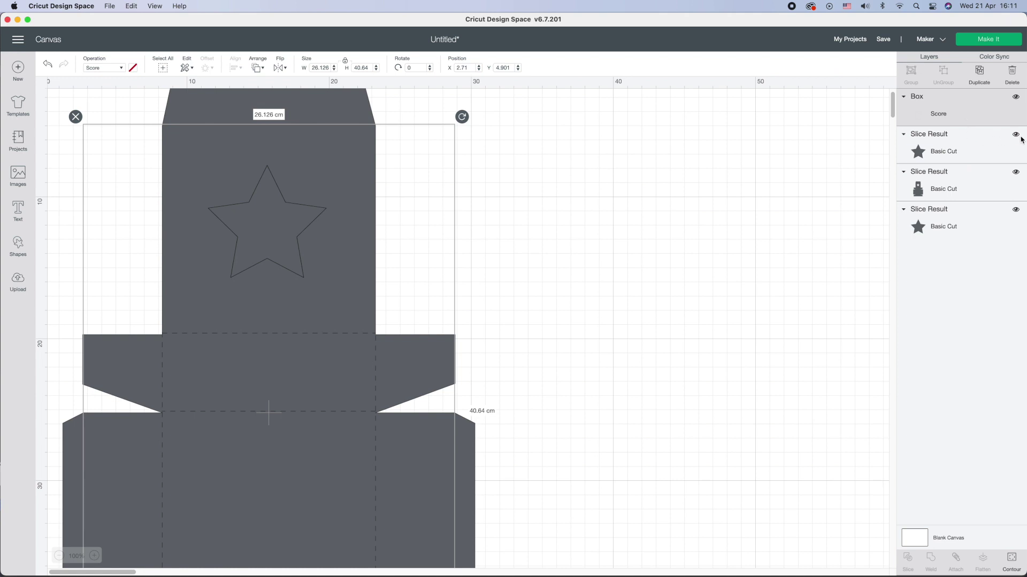
click(1016, 136)
click(1016, 211)
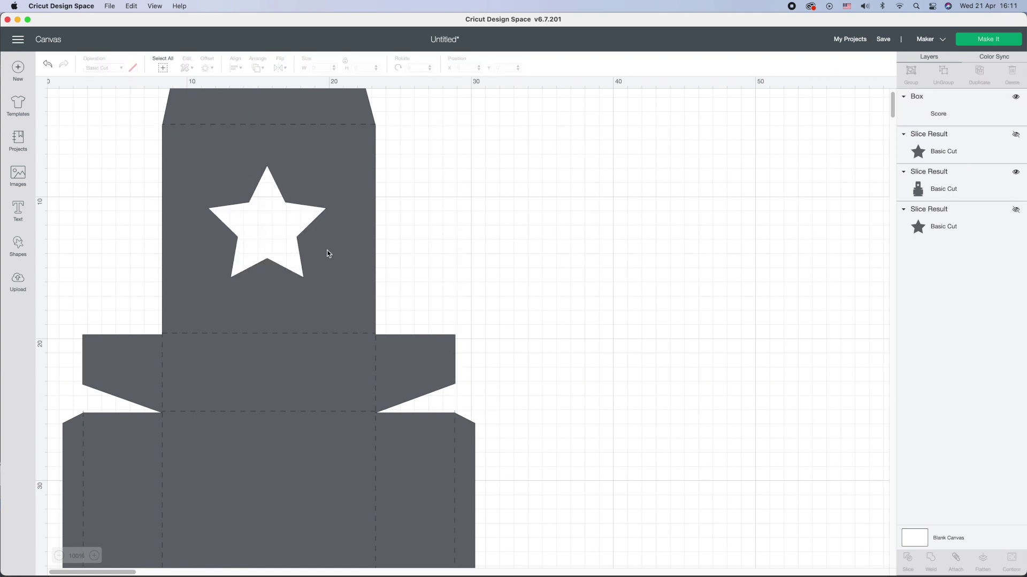
Attach the score lines to the box with the star cut-out and send the project to the mat preview
drag(530, 106, 306, 459)
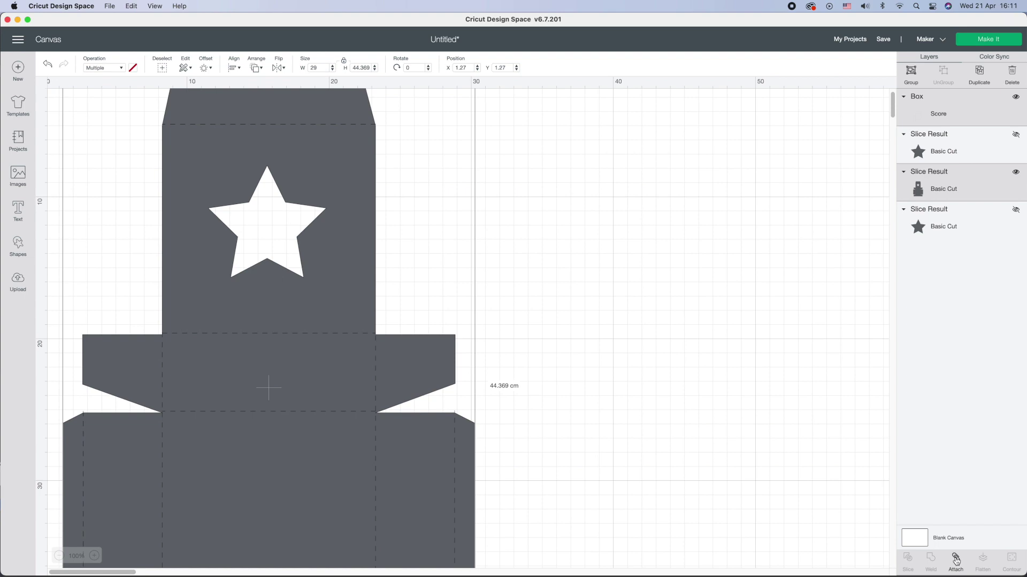
click(957, 558)
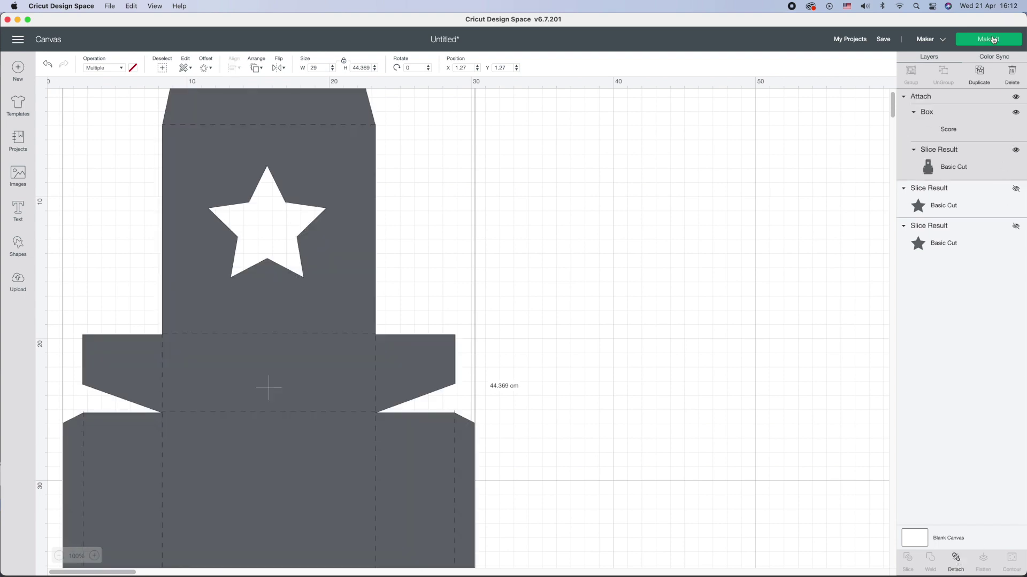
click(989, 40)
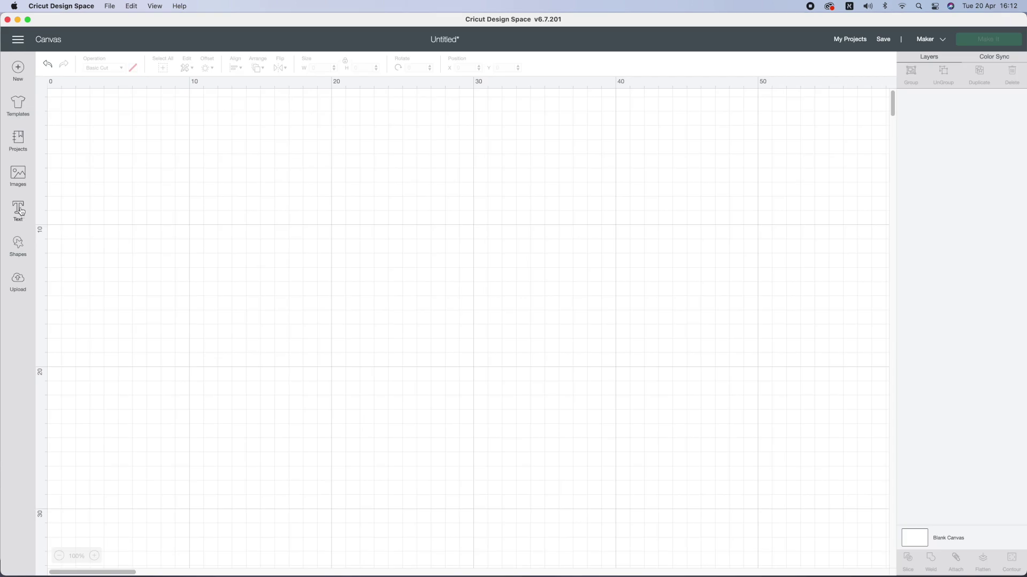
Add the Hebrew text "יום הולדת שמח" to the empty canvas
click(19, 210)
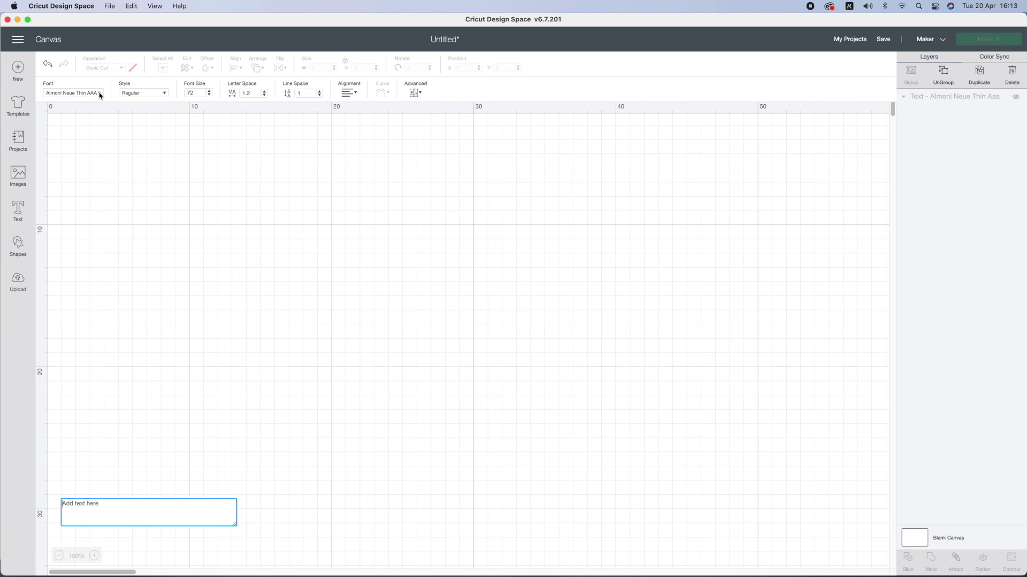
text(יום)
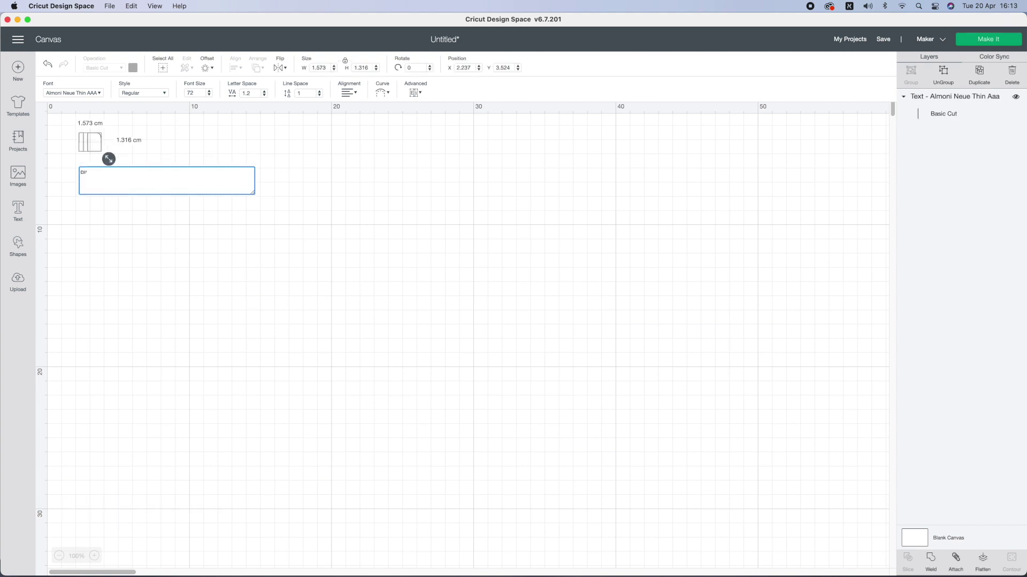
text( הולדת שמח)
click(95, 212)
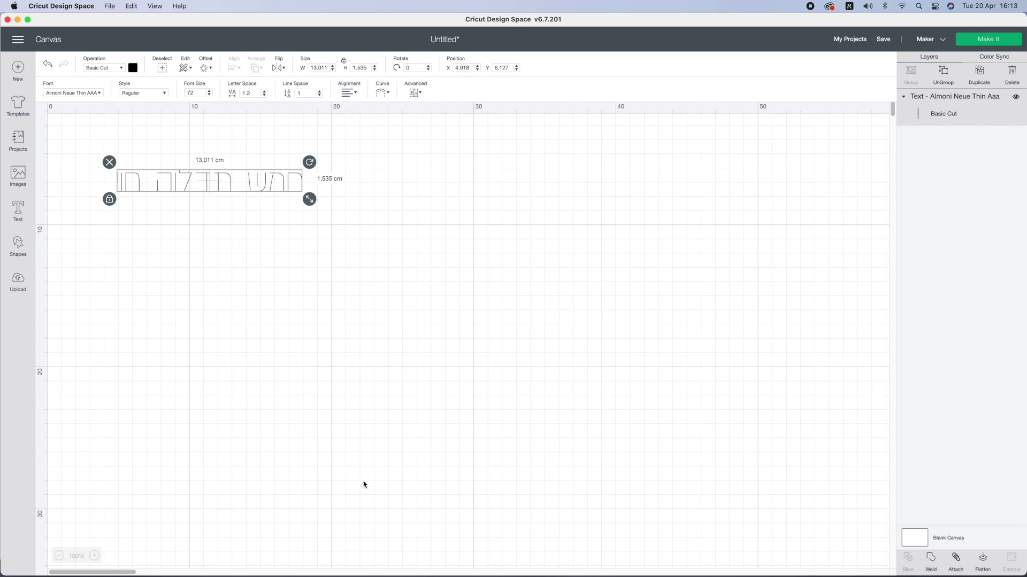
Switch to Safari, open the Spell Backwards generator, reverse the text "יום הולדת שמח" and copy the result
click(342, 566)
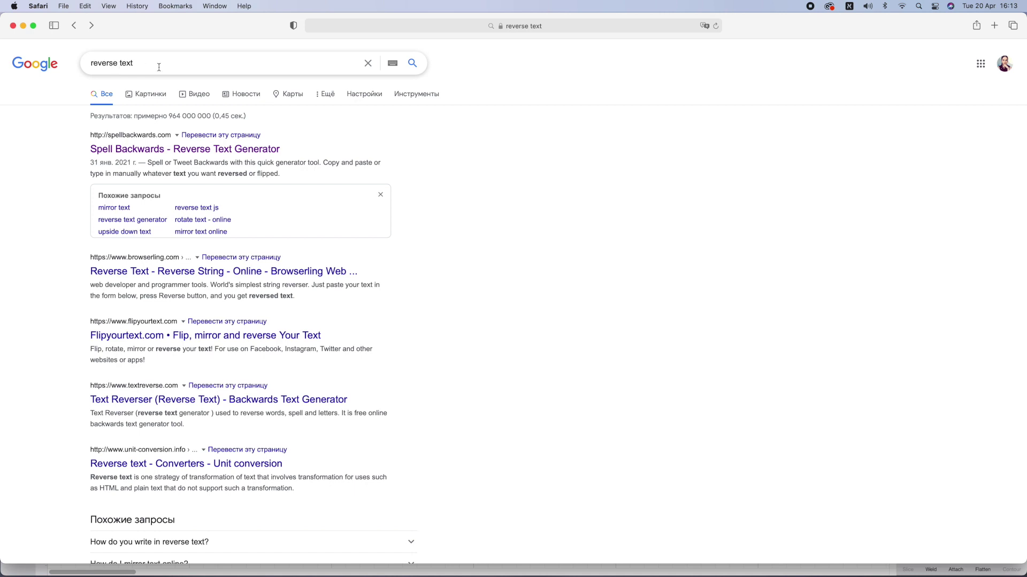
click(160, 153)
click(253, 168)
text(יום )
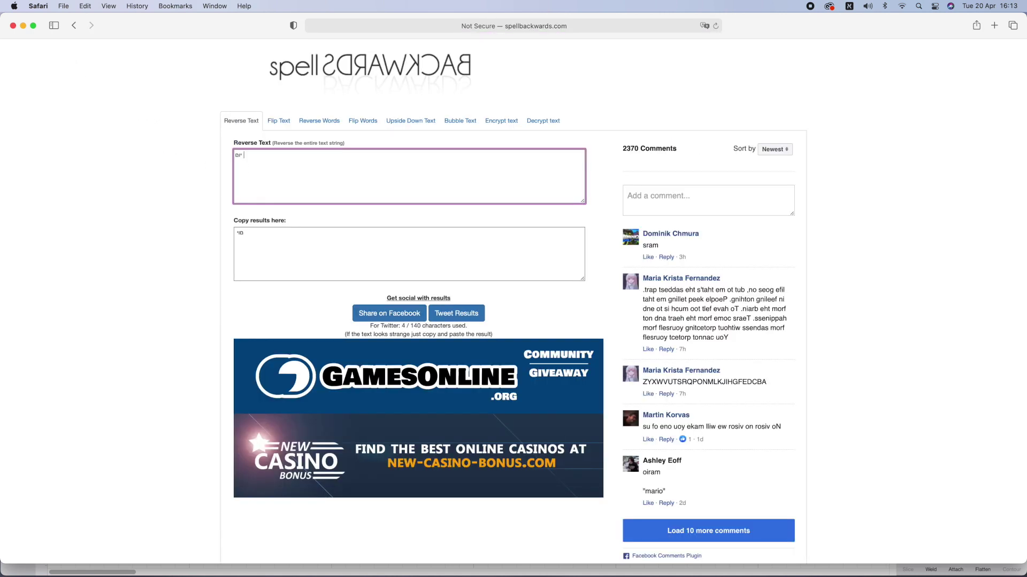
text(הולדת שמח)
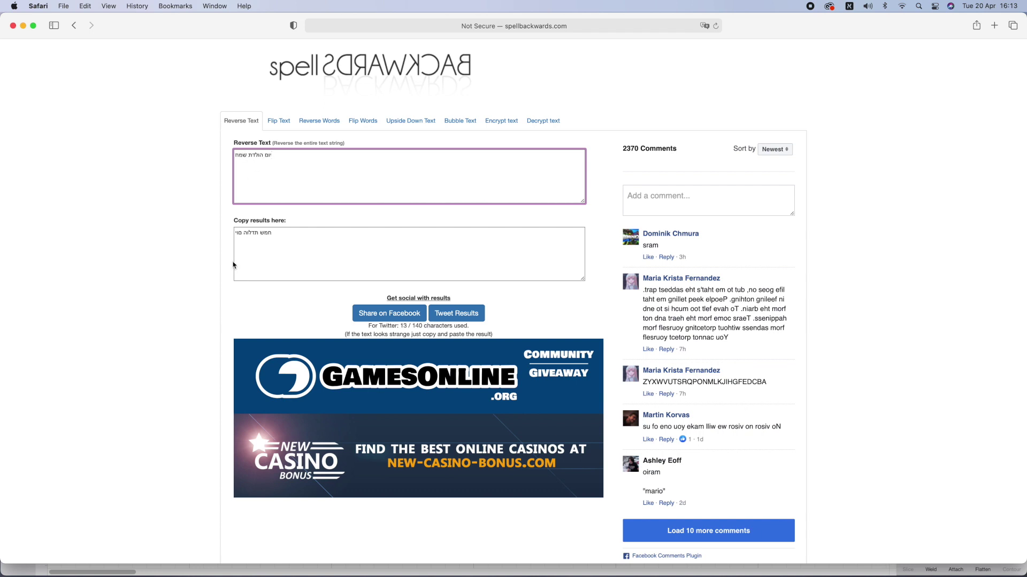
click(274, 232)
key(super+c)
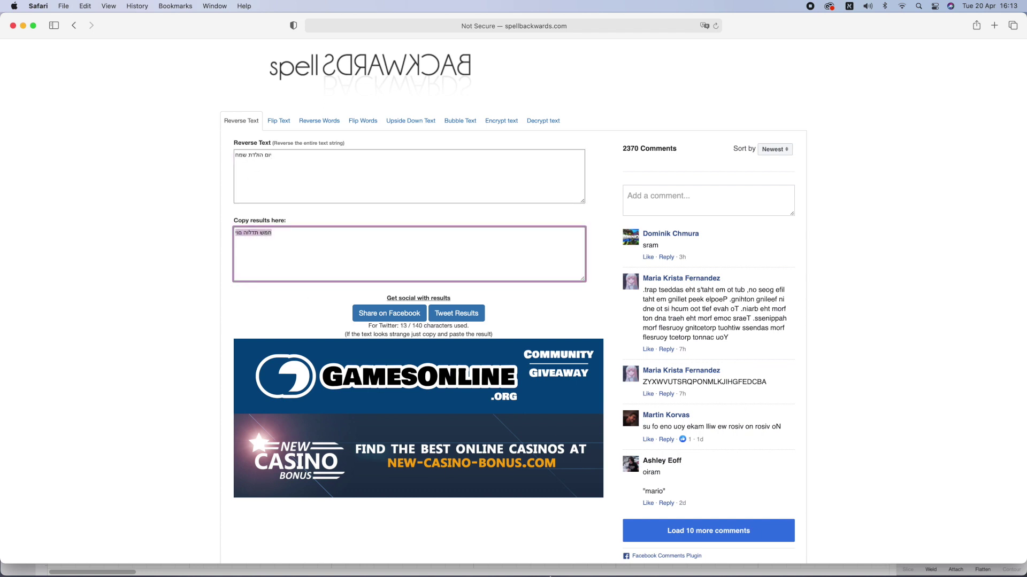
Return to Cricut Design Space, paste the reversed Hebrew phrase as a new text and place it below the first one
click(543, 556)
click(17, 210)
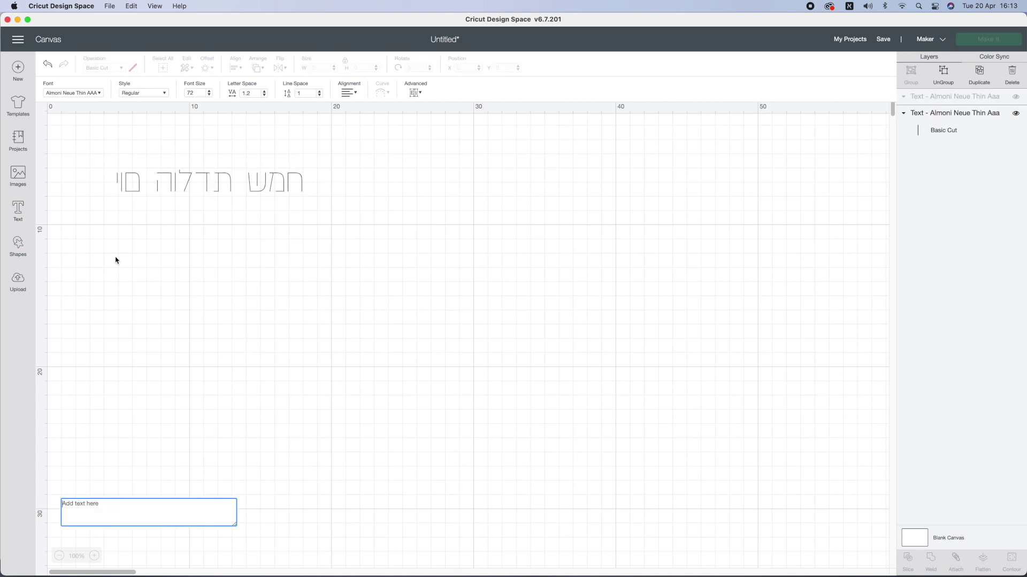
key(super+v)
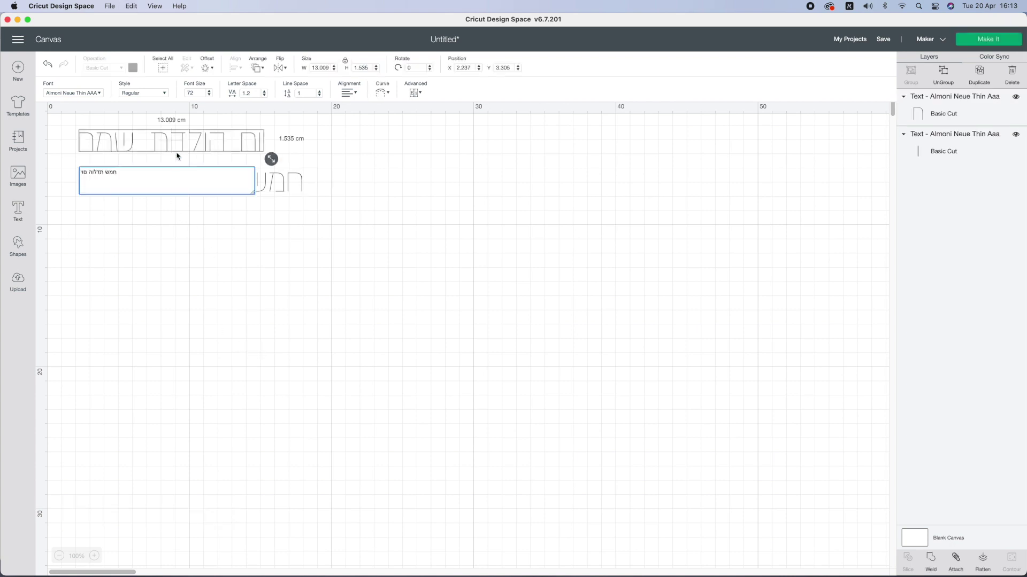
drag(183, 145, 228, 263)
click(389, 399)
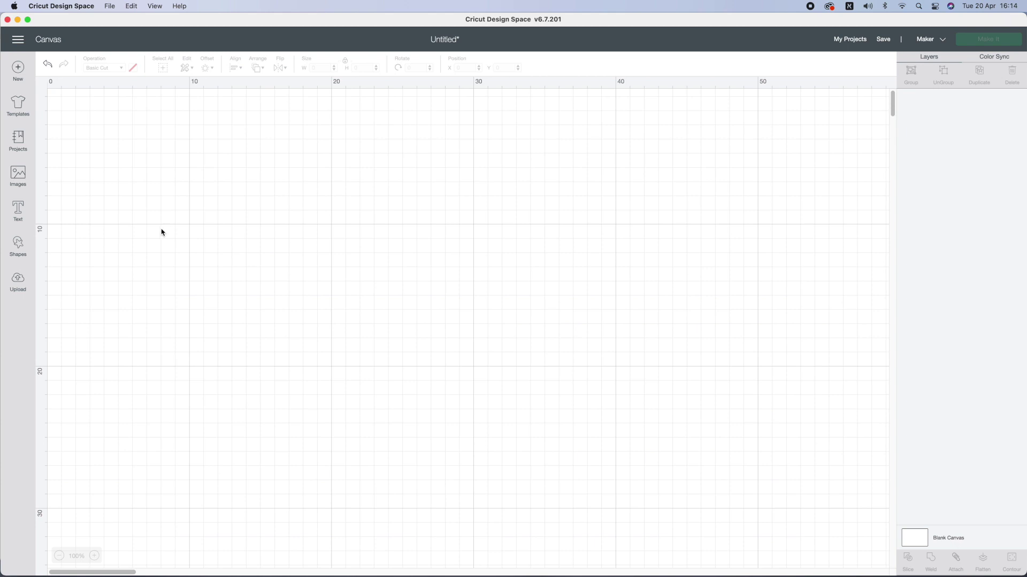
Add the text "Happy birthday", compare the System and Cricut fonts, and apply the Cricut font A Frightful Affair
click(18, 211)
text(Happy birthday)
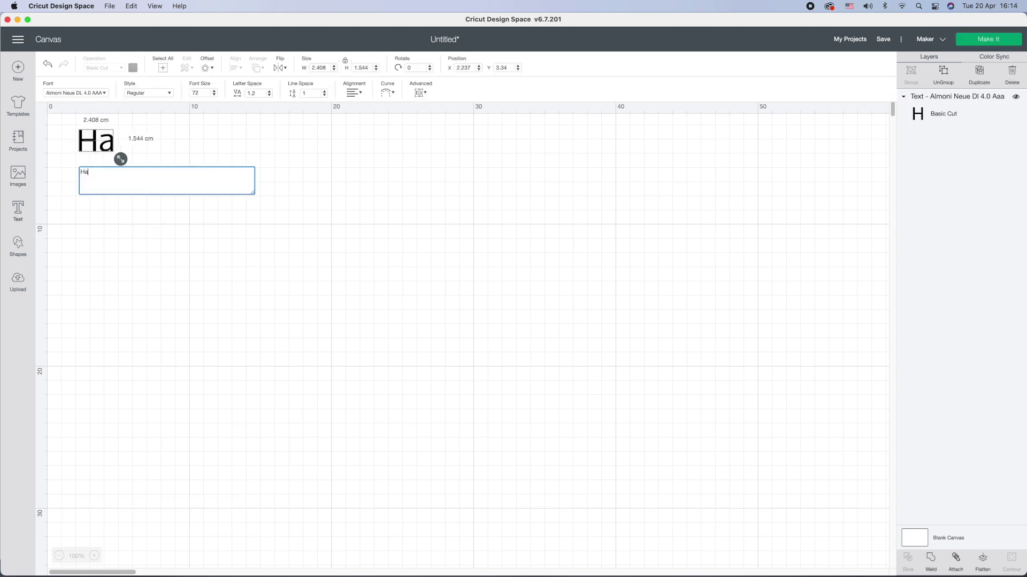
click(75, 93)
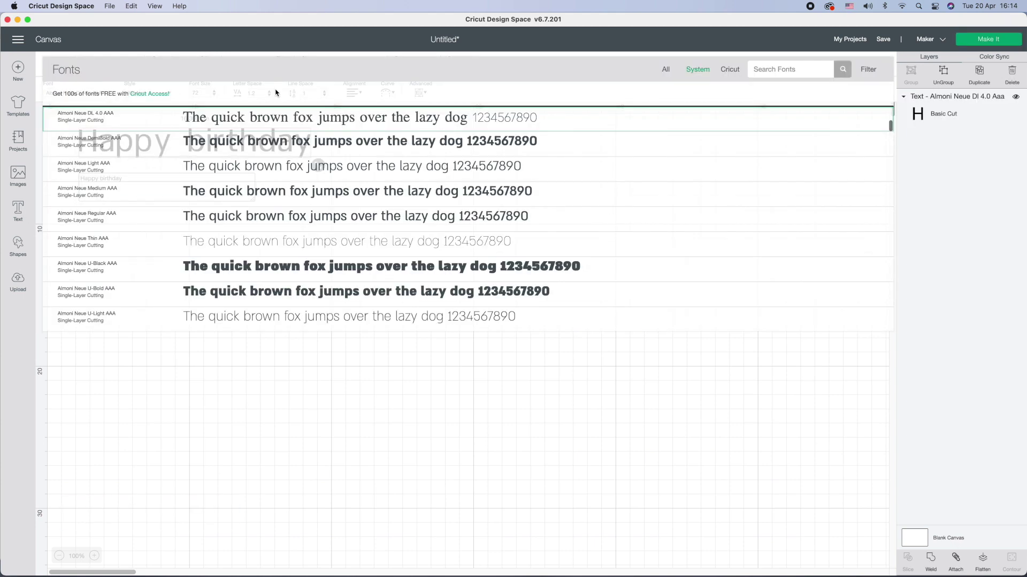
click(730, 69)
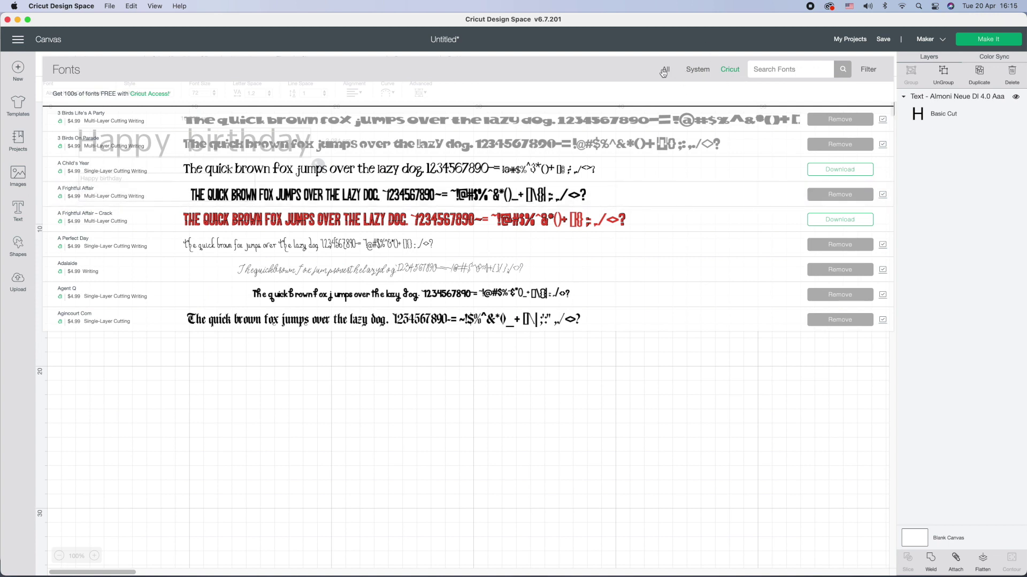
click(706, 72)
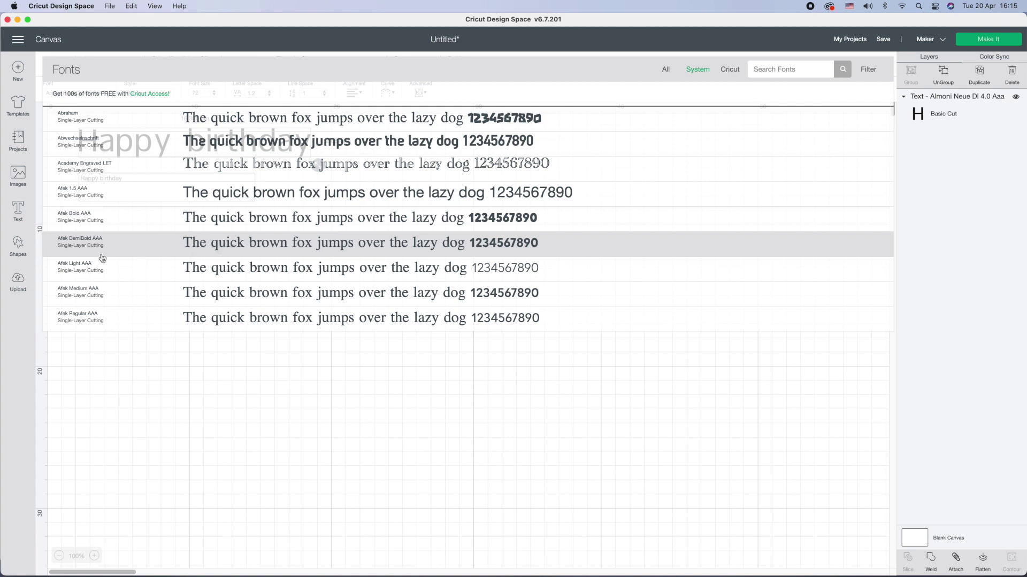
click(730, 70)
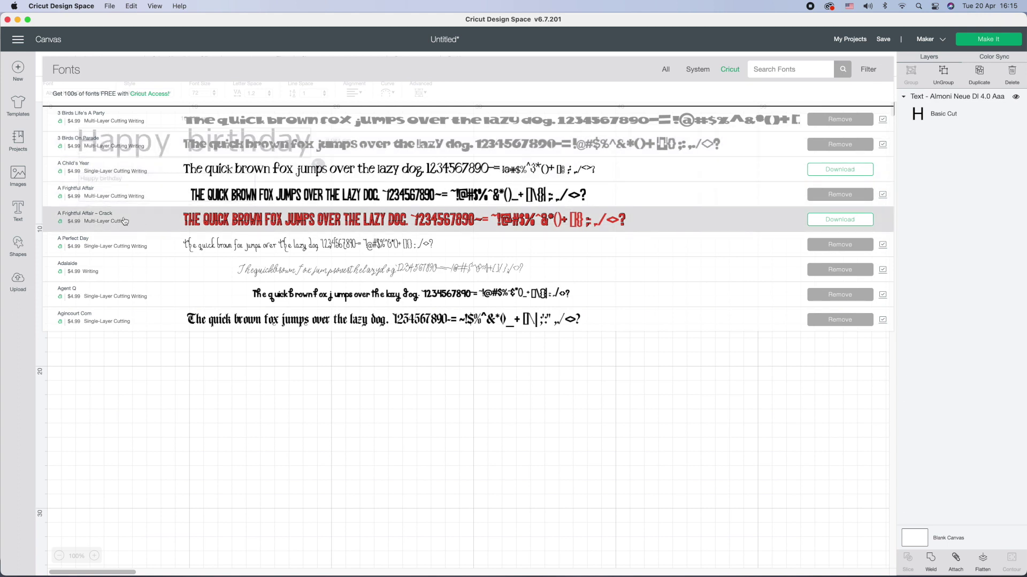
click(140, 196)
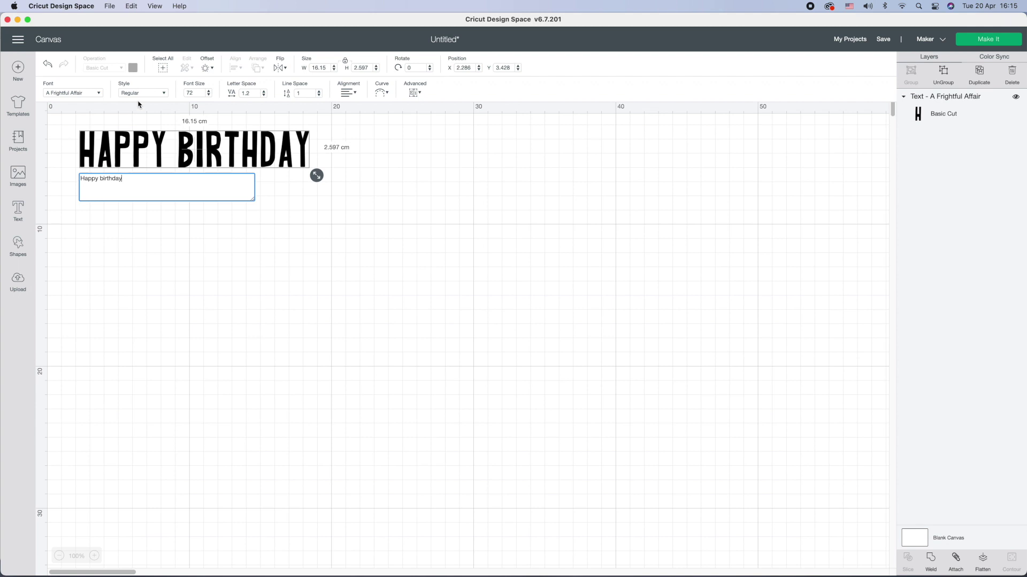
Set the "Happy birthday" text's style to Writing and attach it
click(165, 94)
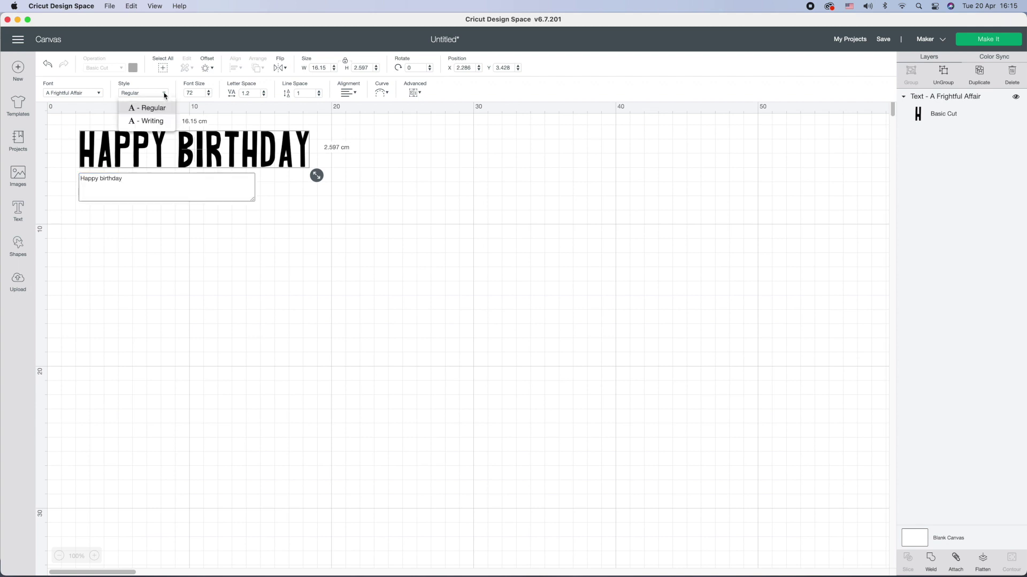
click(156, 122)
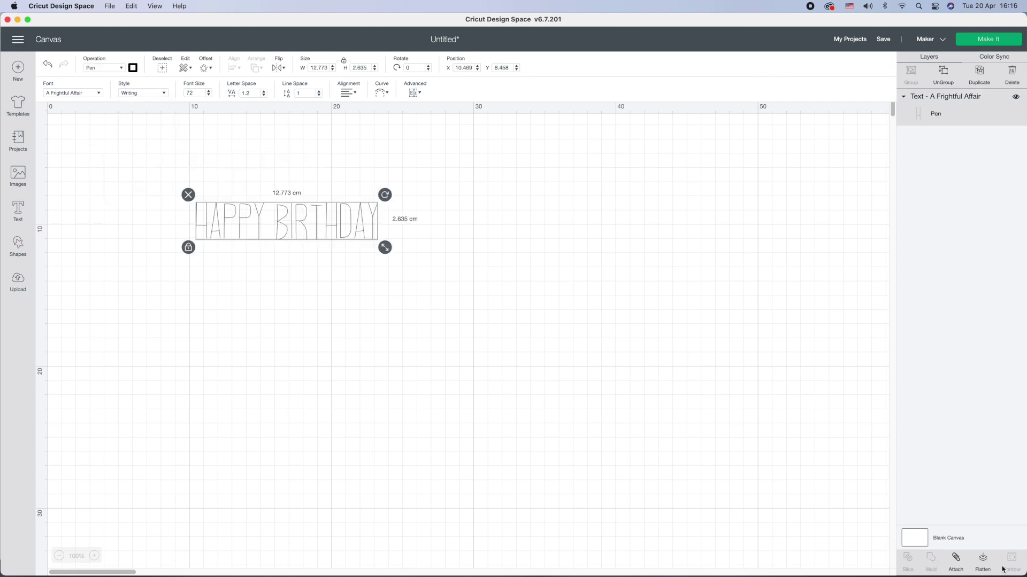
click(962, 561)
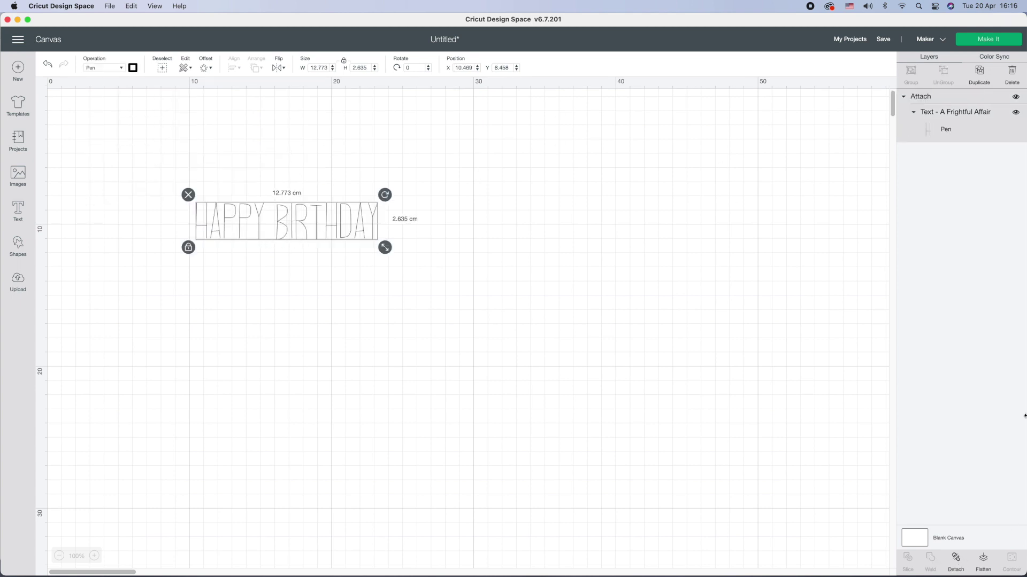
Preview the attached writing text on the mat, return to the canvas and change its font to the Cricut font Bayamo
click(991, 40)
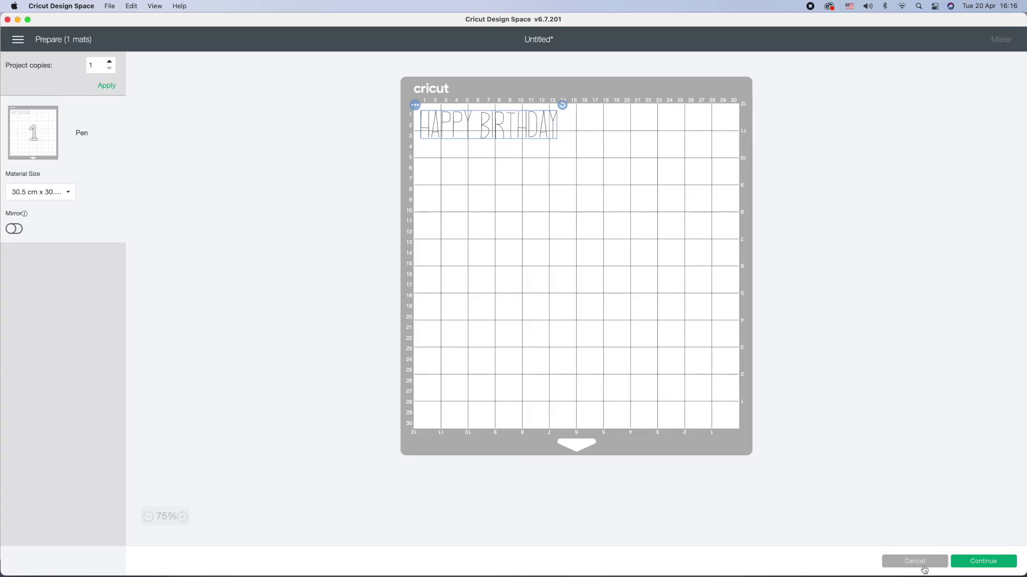
click(920, 562)
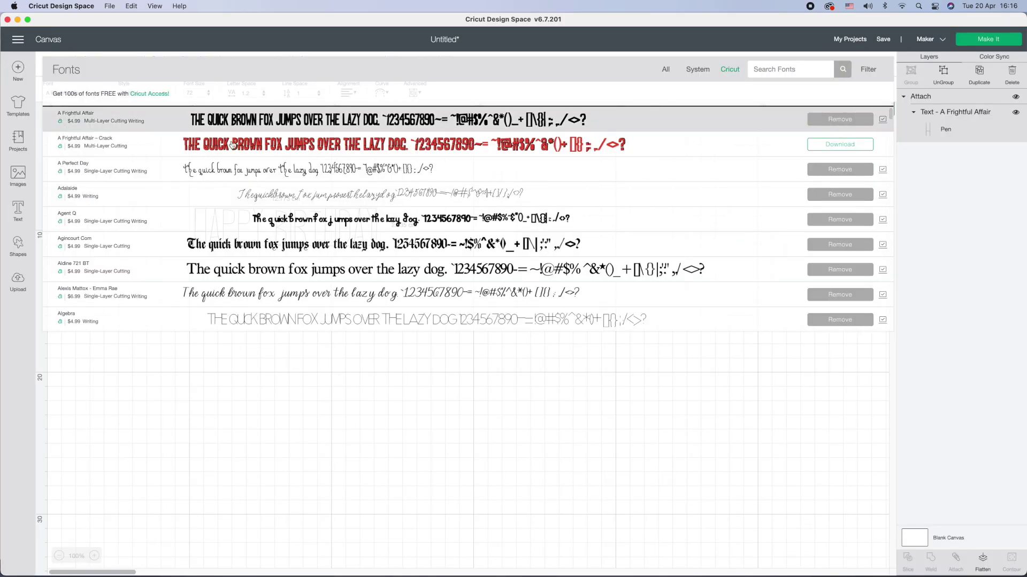
click(798, 72)
text(bayamo)
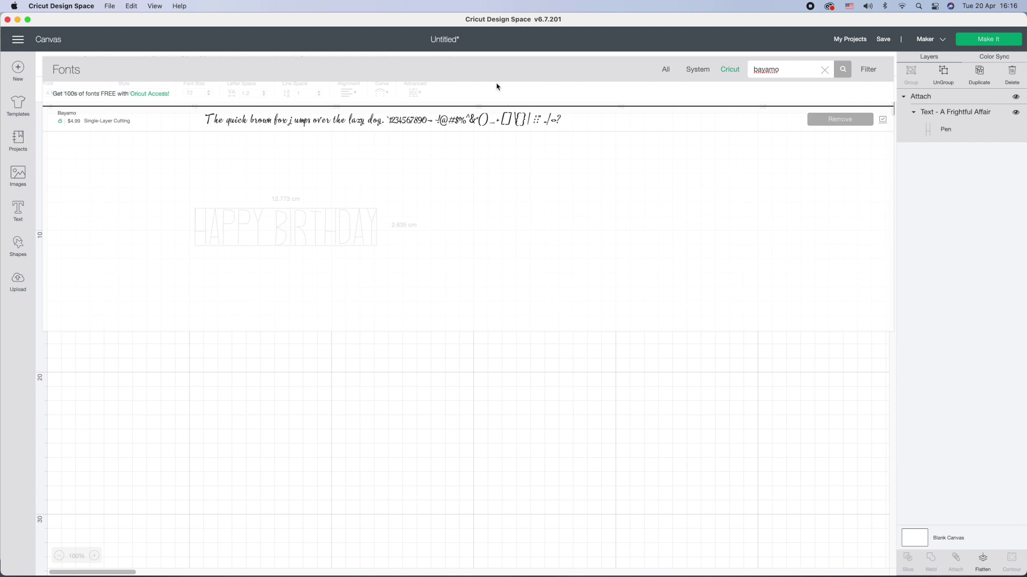
click(327, 125)
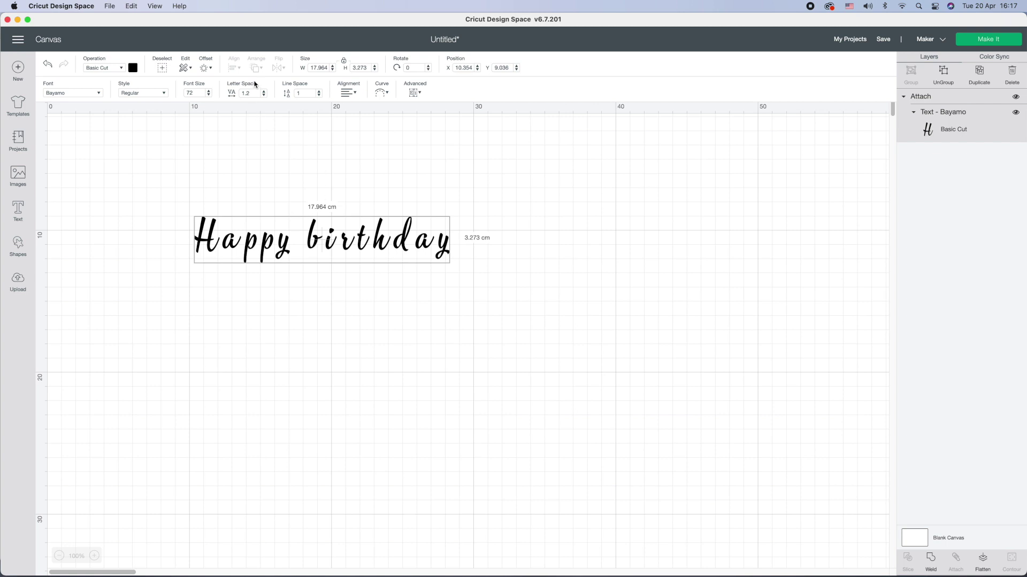
Reduce the letter space of the "Happy birthday" text to -0.4
click(263, 95)
click(264, 95)
click(264, 95)
click(263, 96)
click(264, 95)
click(263, 95)
click(263, 95)
click(263, 95)
click(263, 96)
click(263, 95)
click(264, 95)
click(264, 95)
click(264, 95)
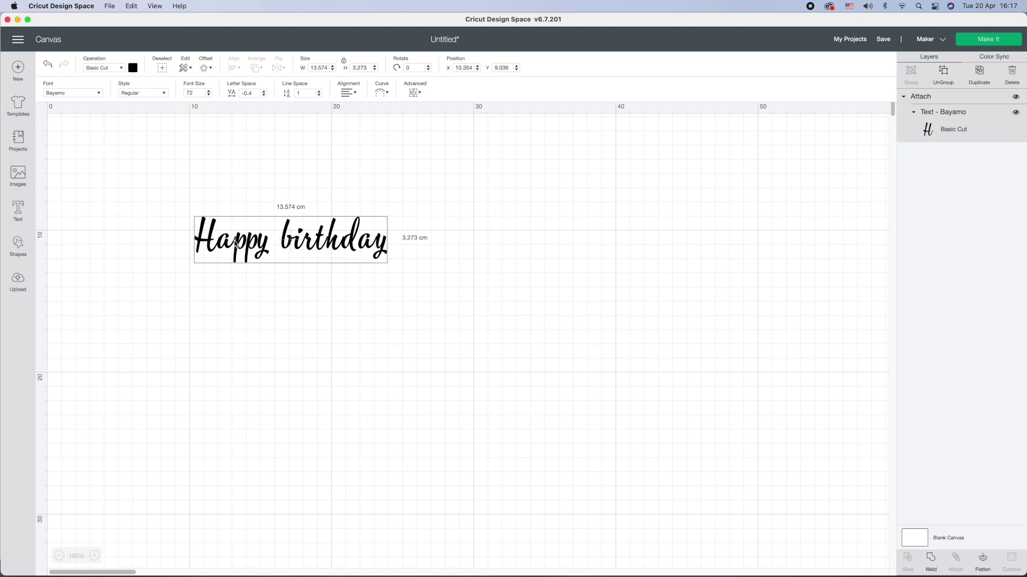
scroll(234, 247, down, 1)
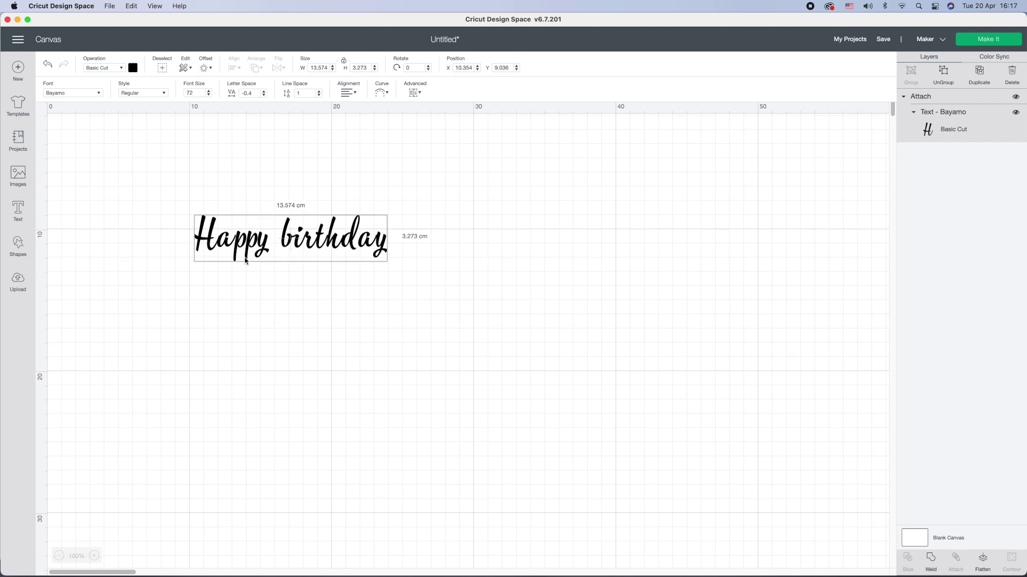
Ungroup the "Happy birthday" text to letters and detach them so each letter can be moved separately
click(421, 95)
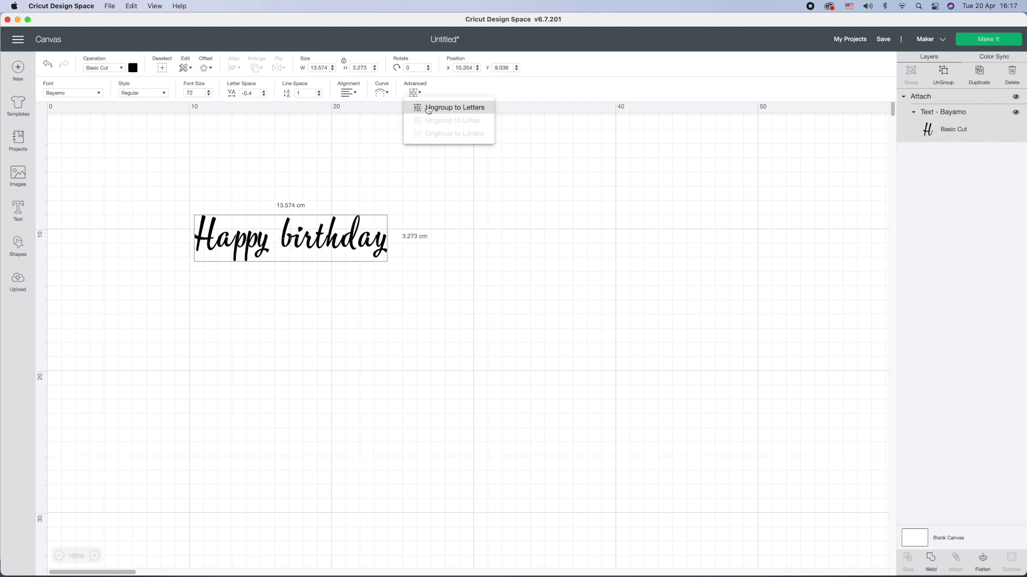
click(428, 109)
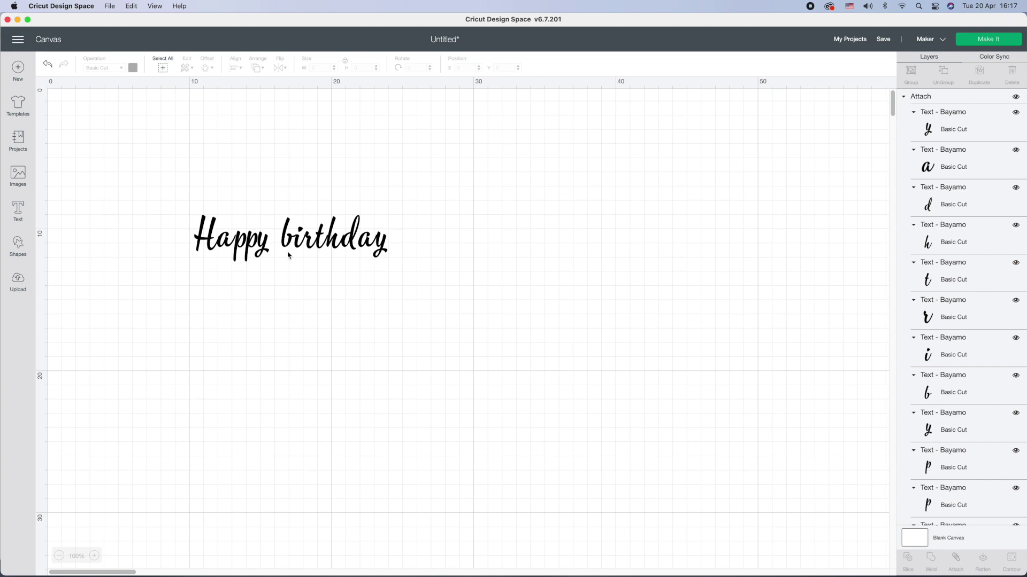
click(351, 245)
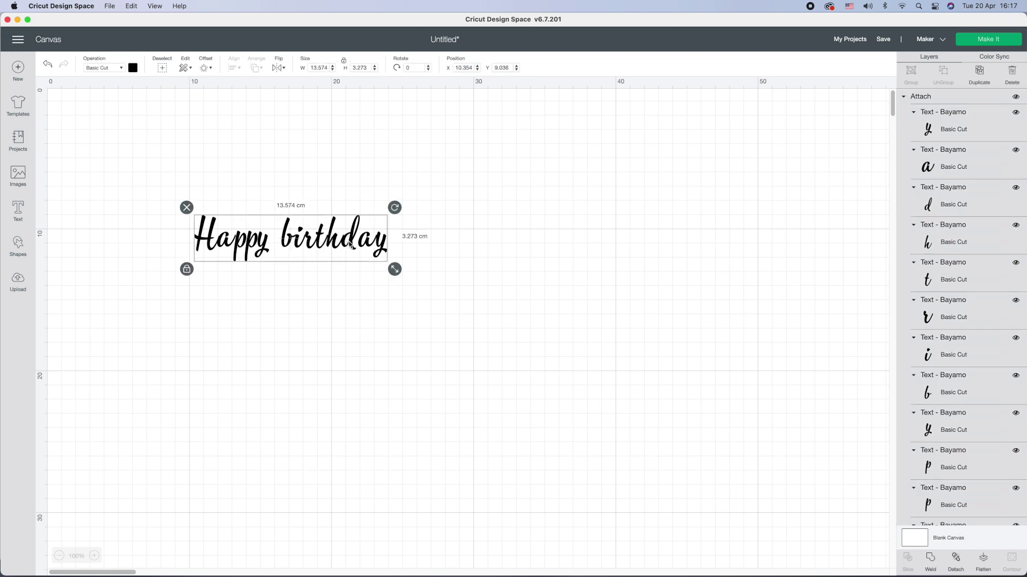
click(351, 247)
Move individual letters of "Happy birthday" closer together so that neighbouring letters overlap
drag(351, 246, 349, 247)
click(320, 276)
drag(286, 257, 317, 244)
click(380, 244)
drag(382, 243, 366, 246)
click(415, 236)
click(278, 254)
drag(288, 243, 298, 244)
click(301, 267)
click(288, 243)
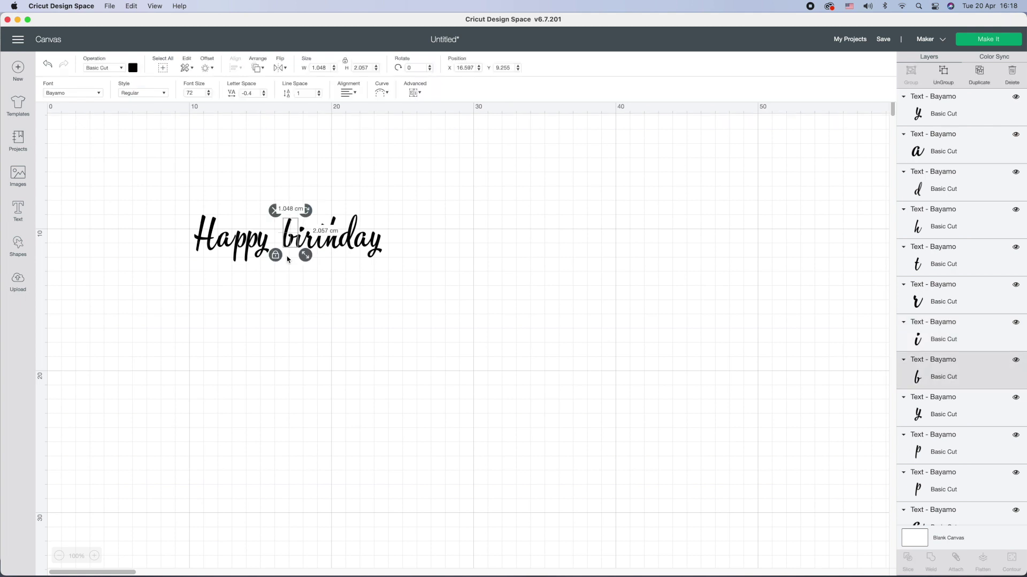
click(257, 270)
drag(196, 251, 221, 286)
Select all the "Happy birthday" letters and change their material color to light blue
drag(172, 194, 405, 280)
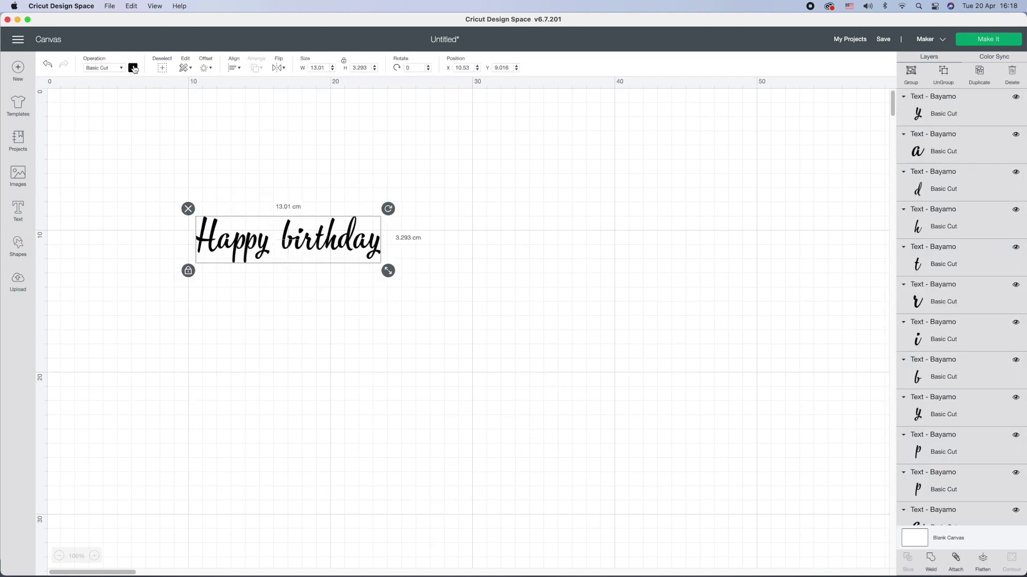
click(134, 68)
click(182, 131)
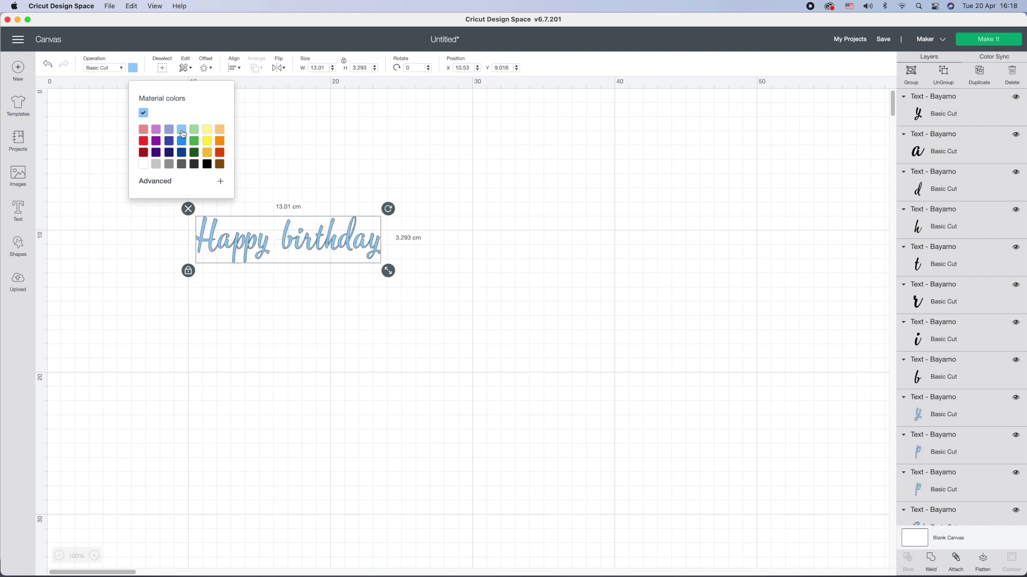
Shift the letter d of "birthday" slightly away from the h, to X 20.563 cm
click(95, 556)
click(95, 556)
click(94, 556)
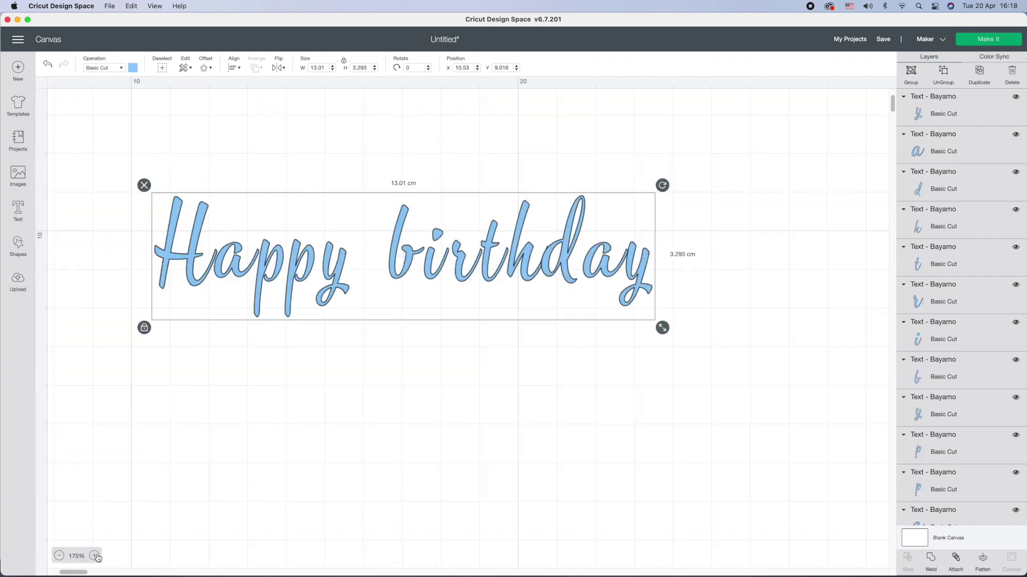
scroll(461, 261, up, 2)
scroll(460, 262, right, 3)
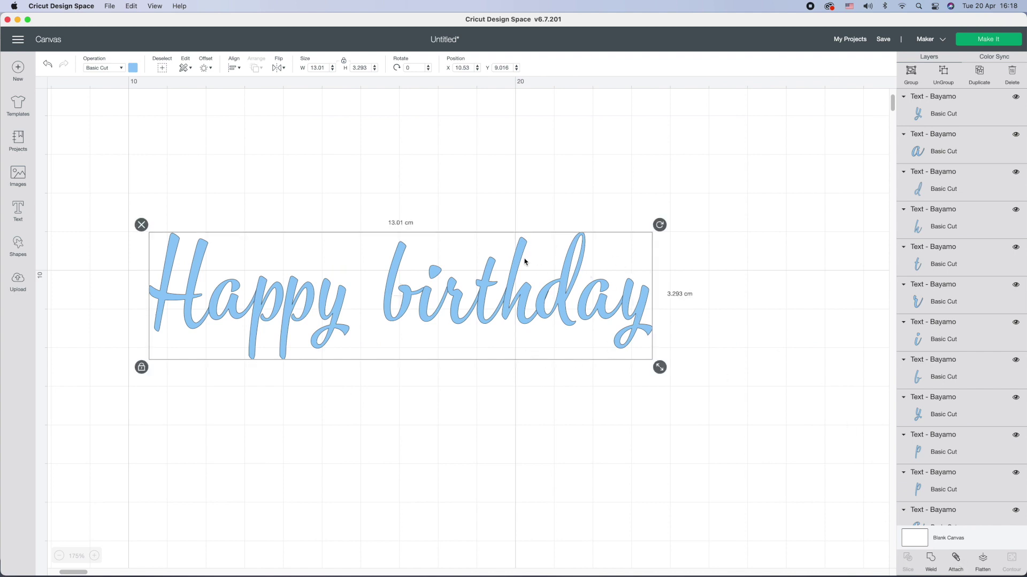
click(547, 379)
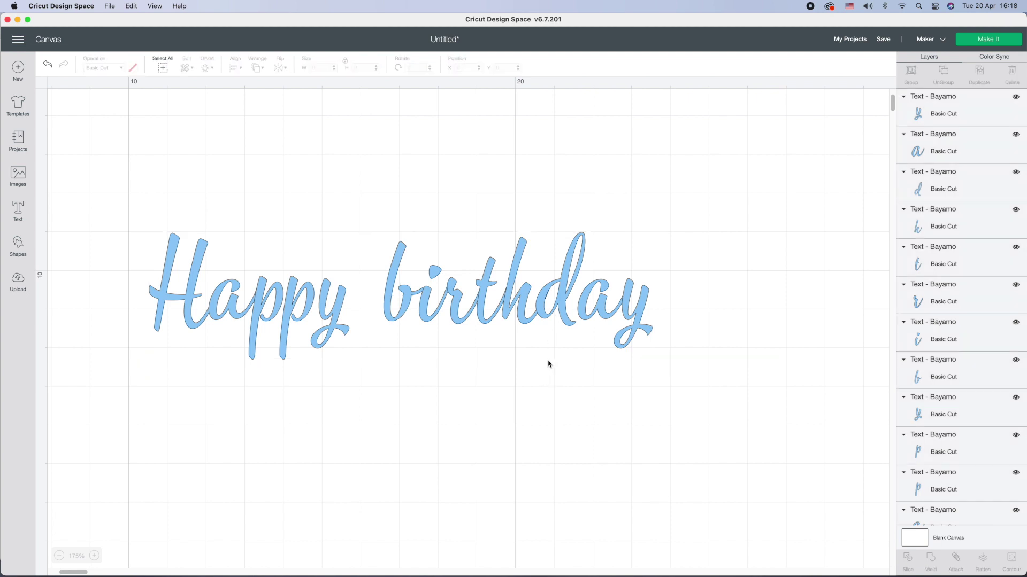
click(566, 305)
drag(564, 305, 566, 305)
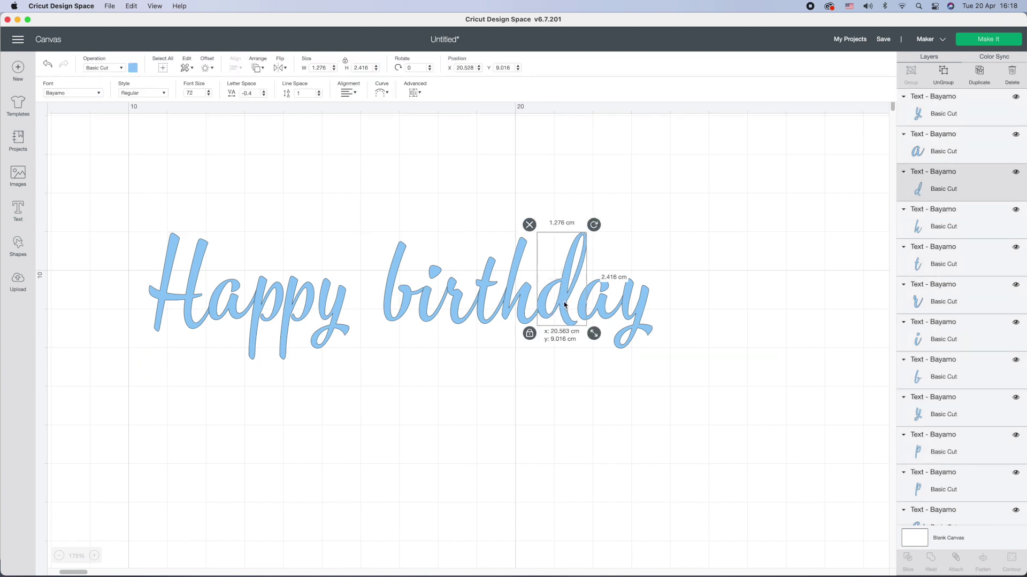
click(544, 369)
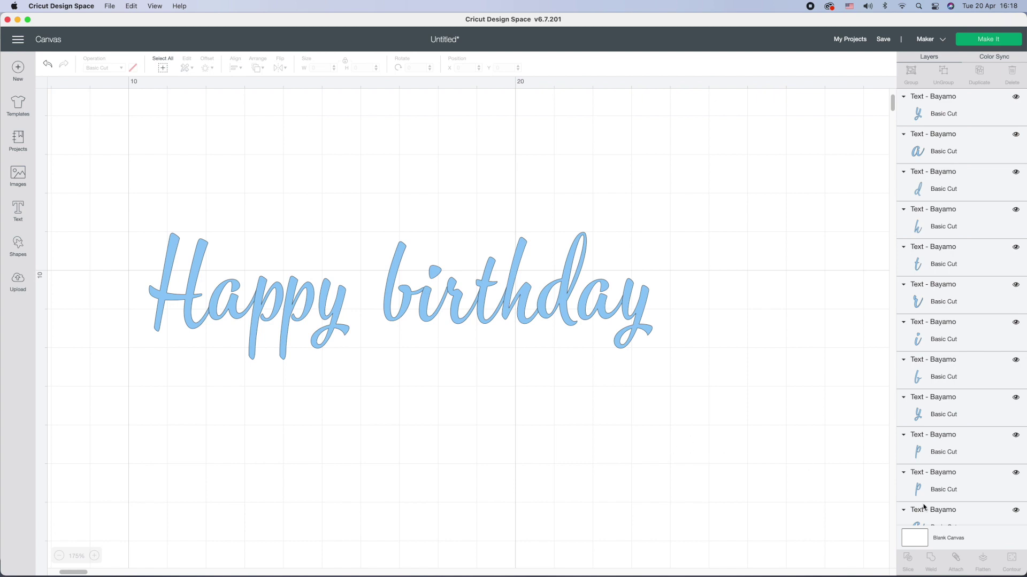
Try welding the letters of "birthday" into one shape and undo the weld
drag(729, 238, 373, 352)
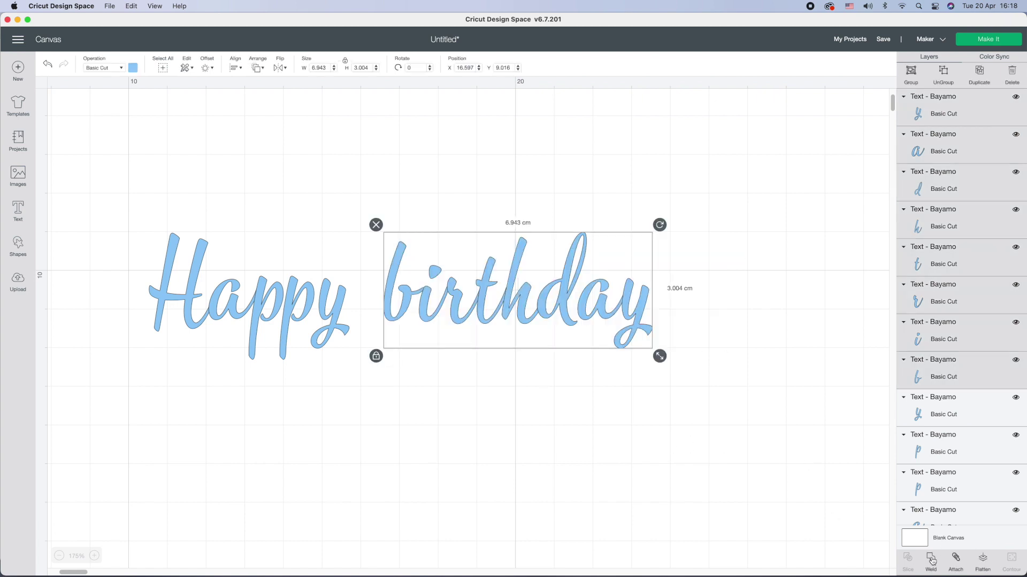
click(932, 560)
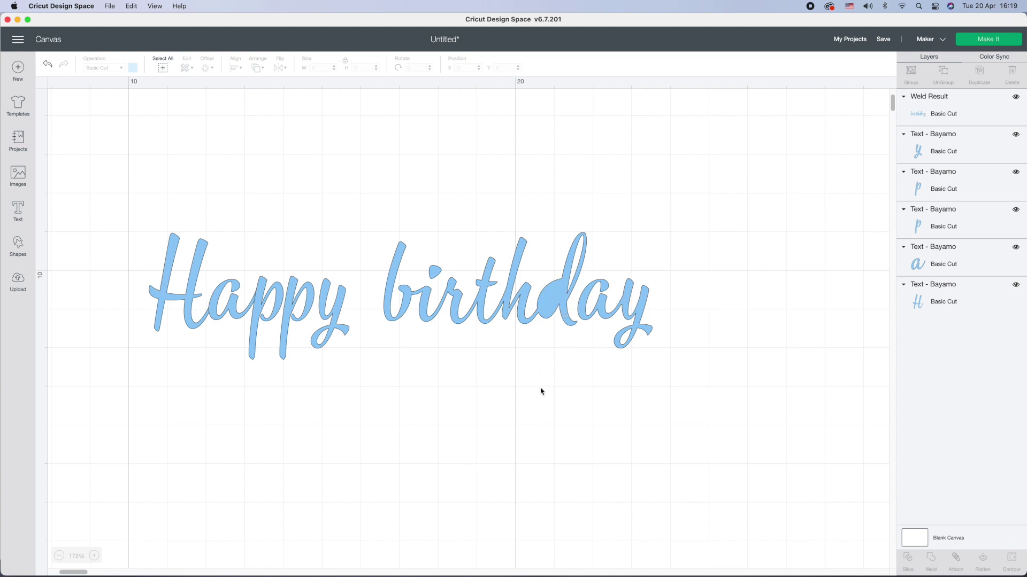
click(47, 66)
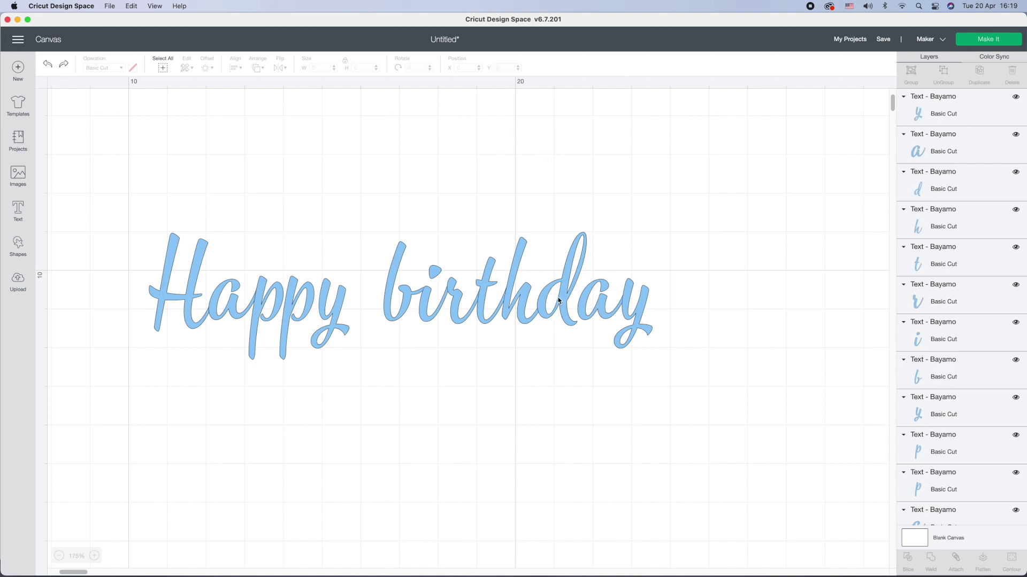
Send the letter d of "birthday" to the back of the layer order
click(947, 188)
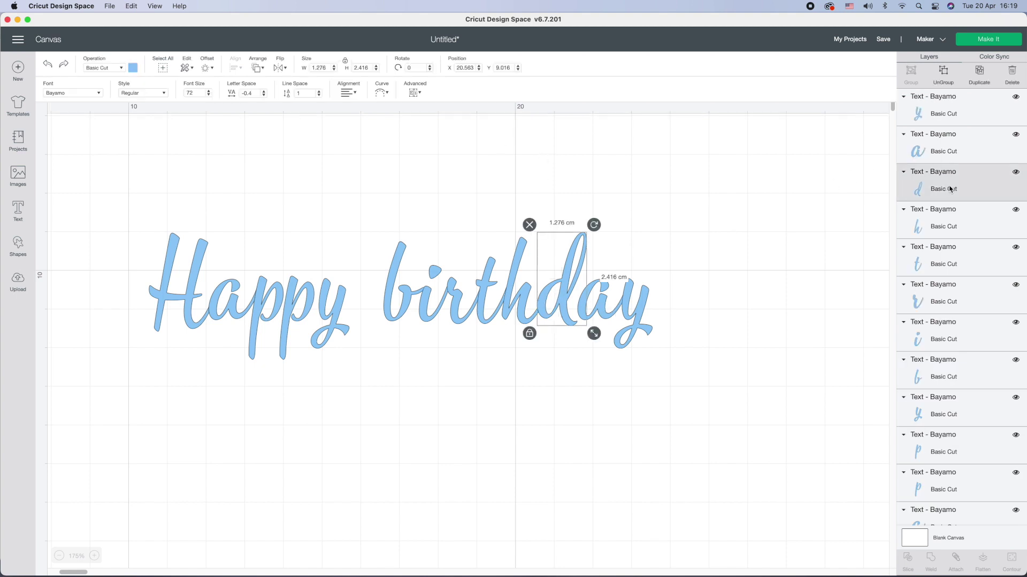
right_click(563, 308)
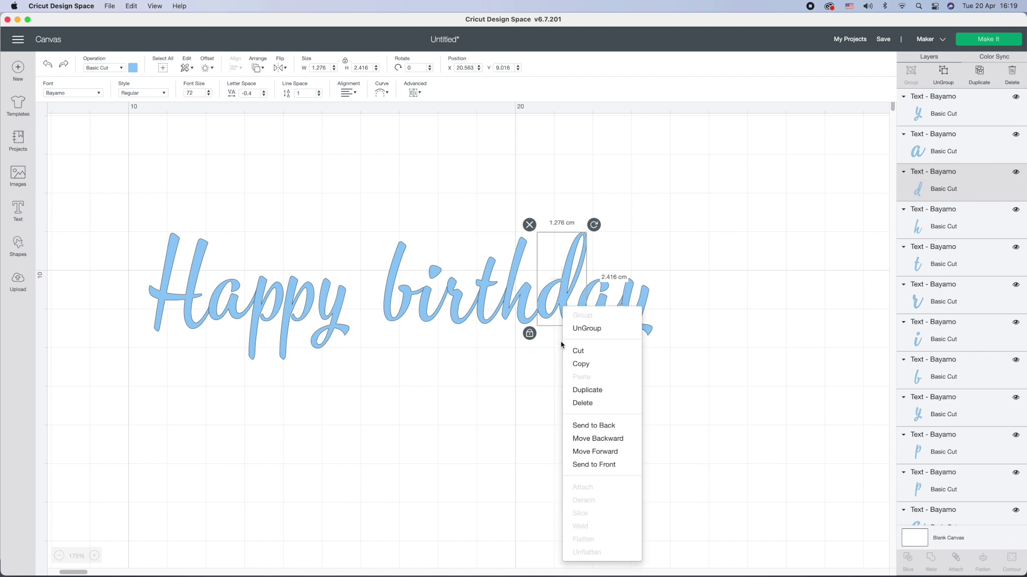
click(599, 426)
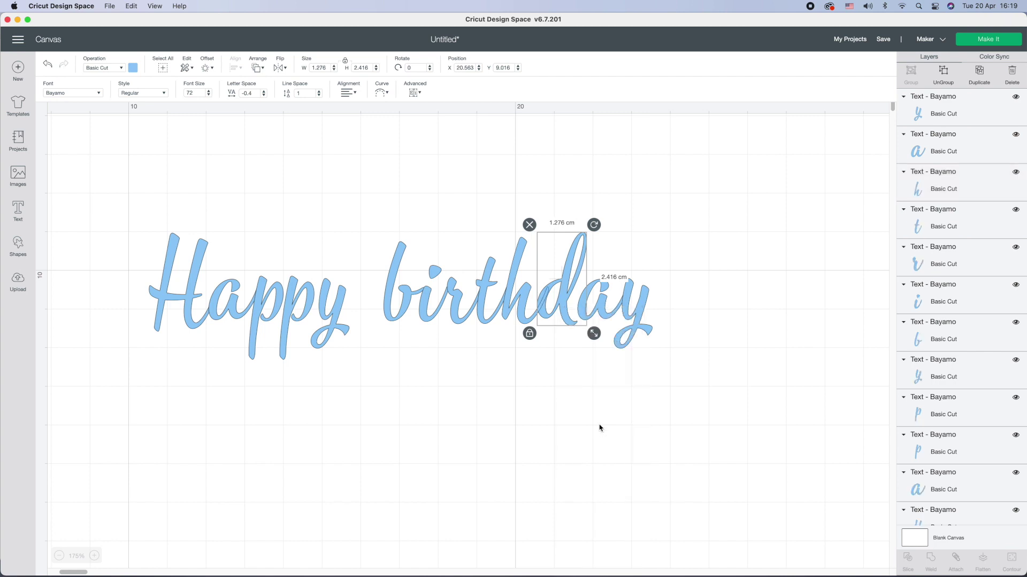
Select all the letters of "birthday" and weld them into one shape
click(715, 283)
drag(707, 227, 385, 367)
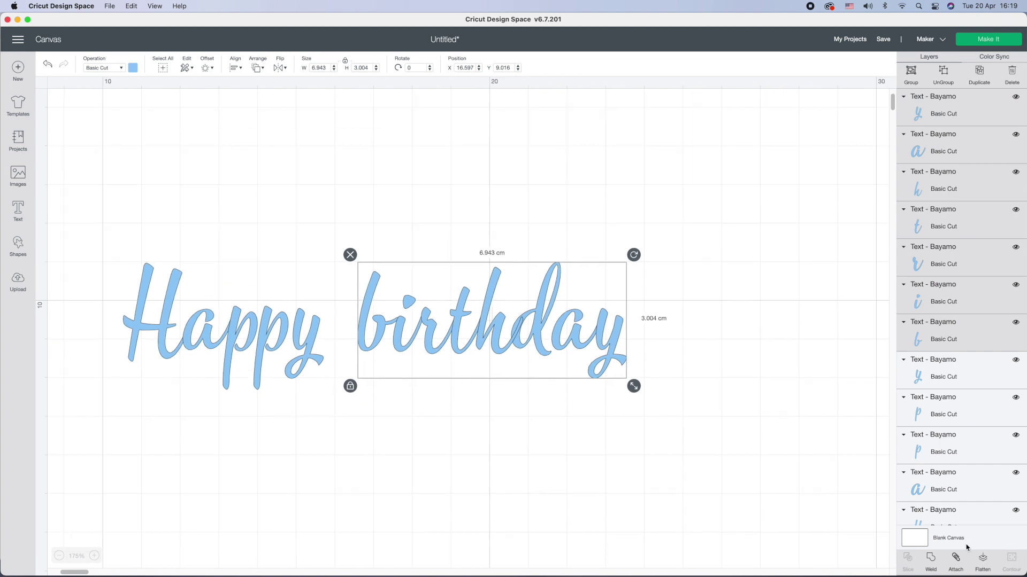
click(931, 561)
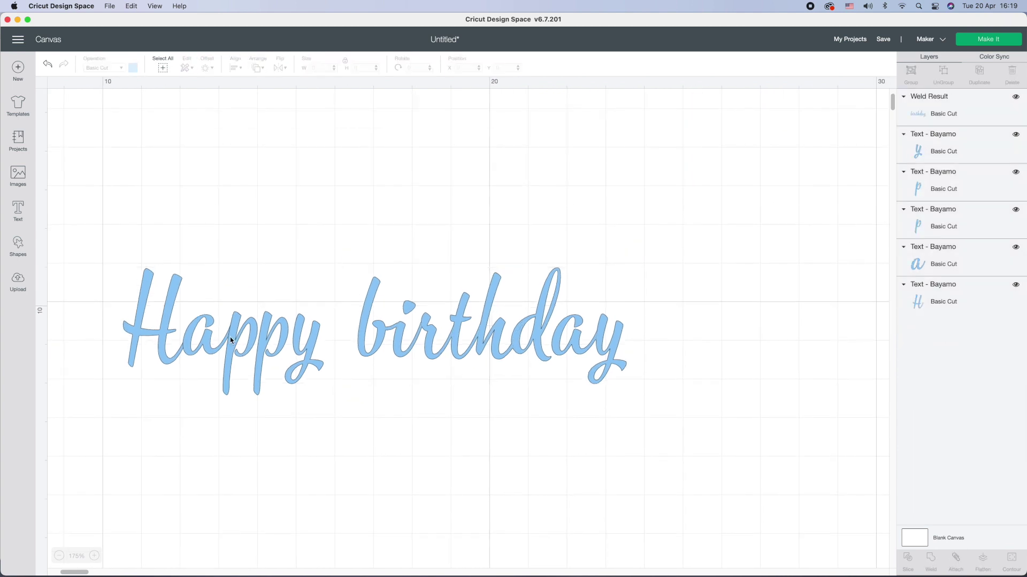
Select all the letters of "Happy" and weld them into one shape
drag(115, 261, 280, 377)
key(super+z)
drag(110, 232, 317, 422)
click(933, 562)
Arrange the two welded words as staggered lines, with "birthday" below "Happy", and check the layout in the mat preview
drag(302, 251, 124, 320)
scroll(146, 333, left, 5)
drag(383, 251, 314, 253)
click(470, 255)
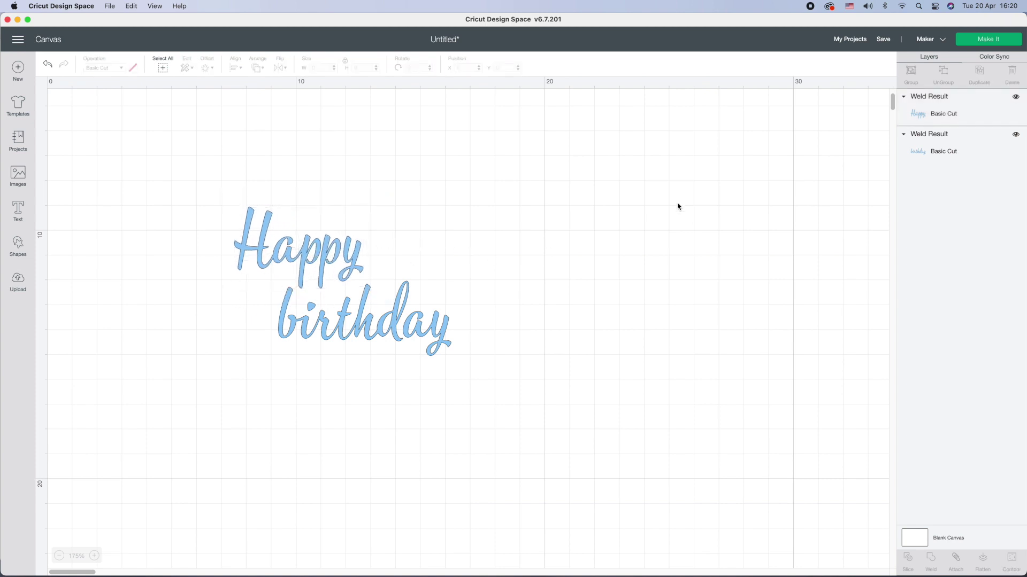
click(988, 39)
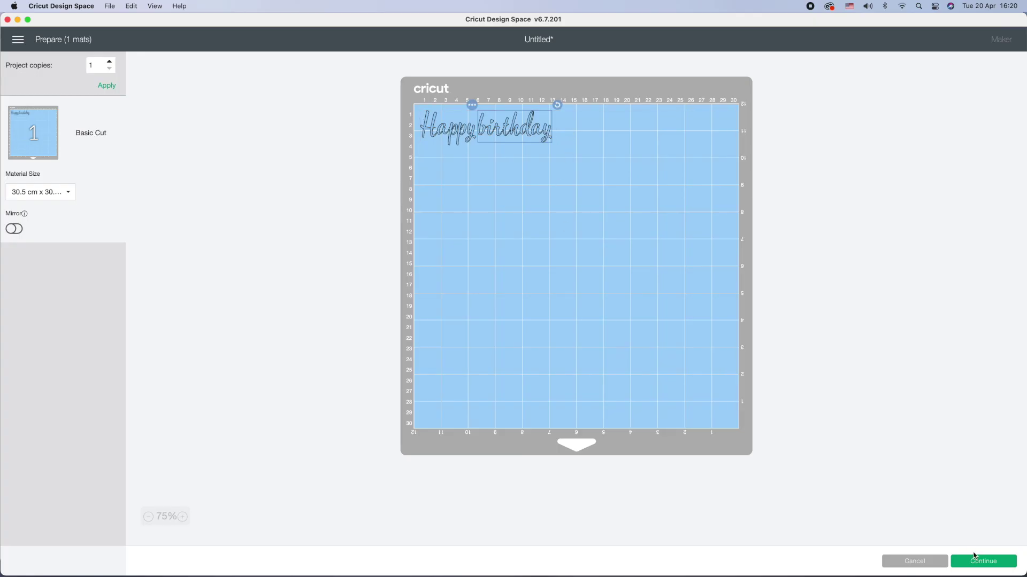
click(935, 564)
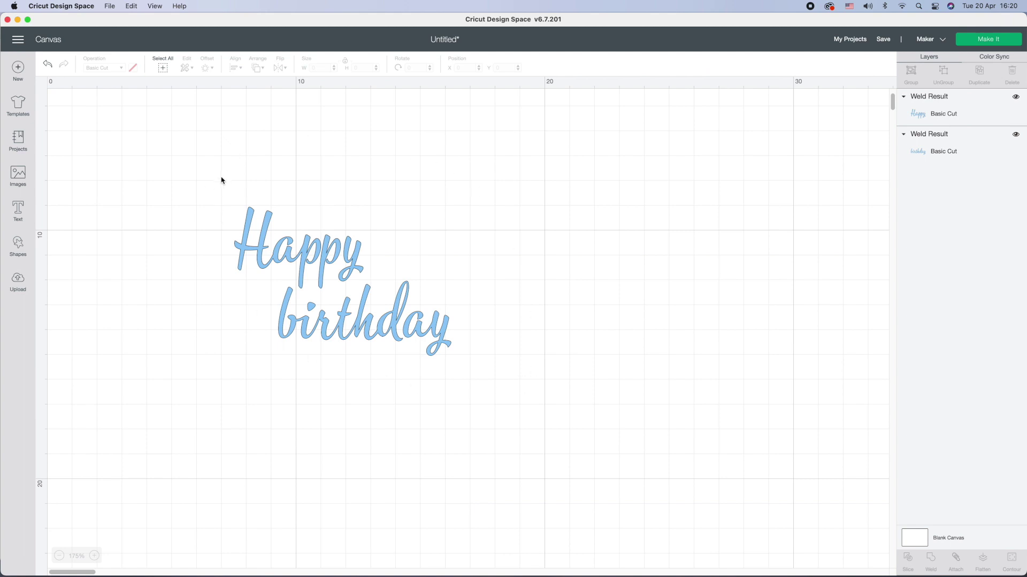
Attach the "Happy" and "birthday" shapes together and check their arrangement in the mat preview
drag(212, 168, 505, 402)
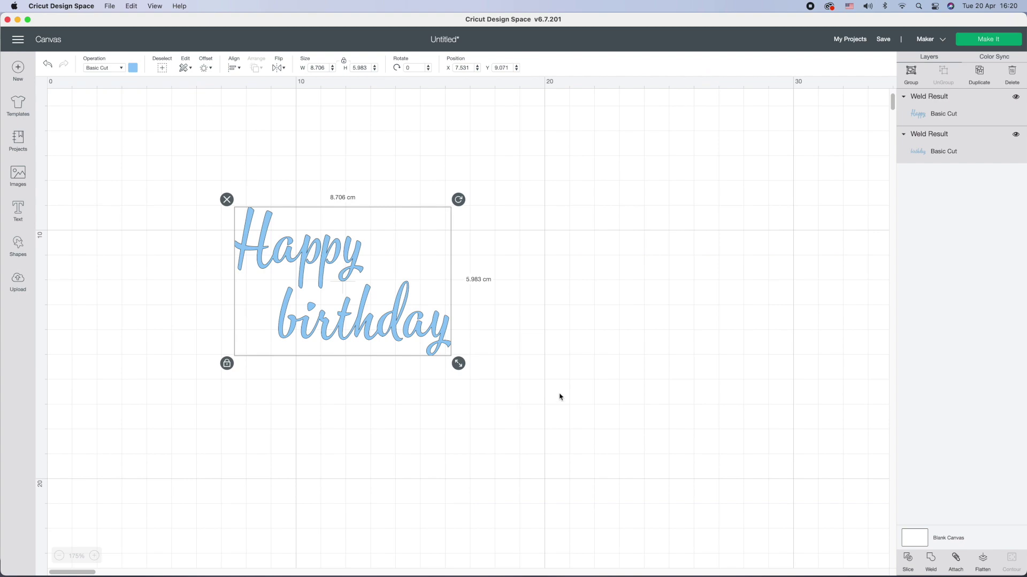
click(956, 560)
click(1000, 40)
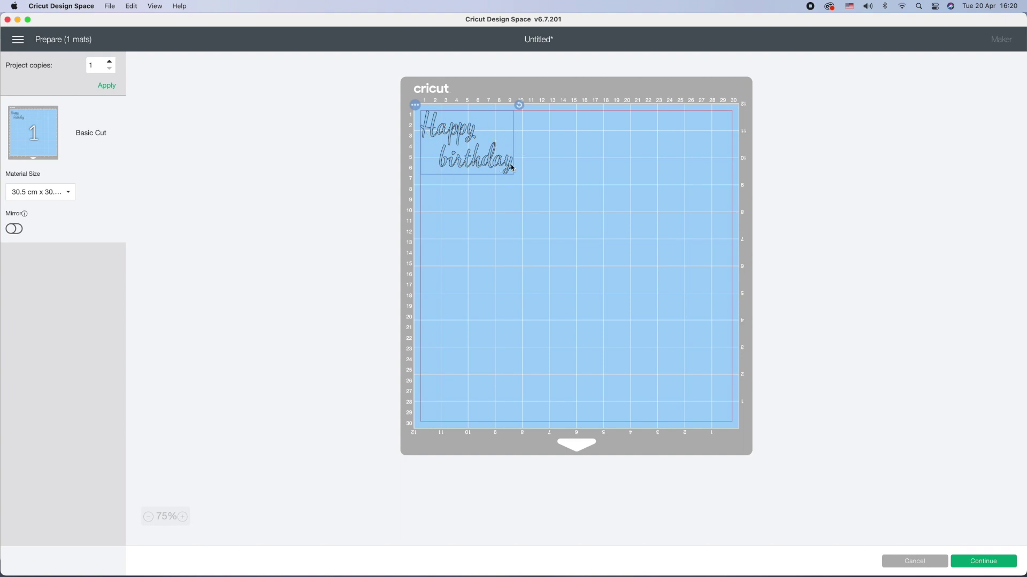
click(914, 568)
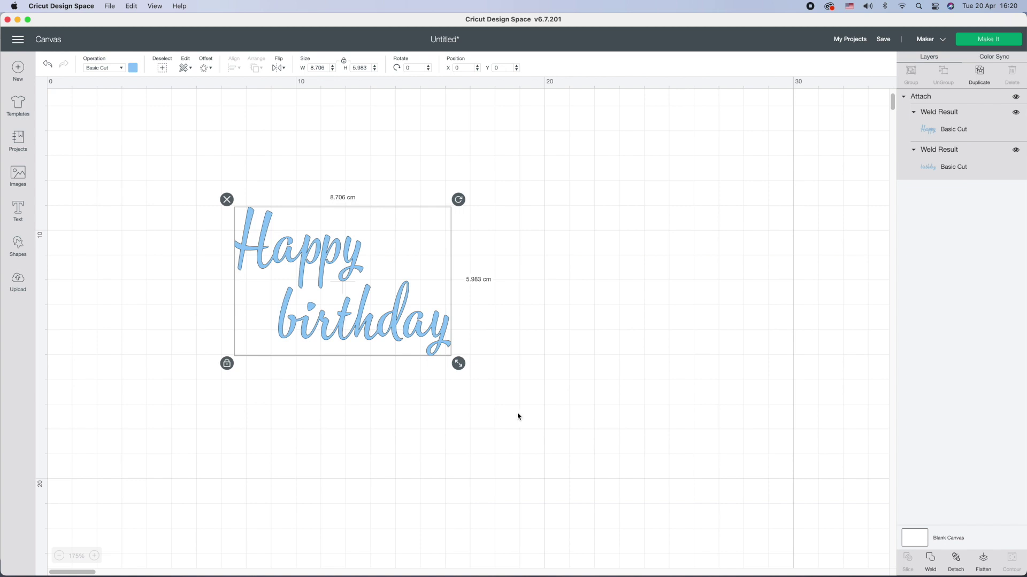
Undo the attachment and the word moves to put "Happy" and "birthday" back on one line
click(48, 66)
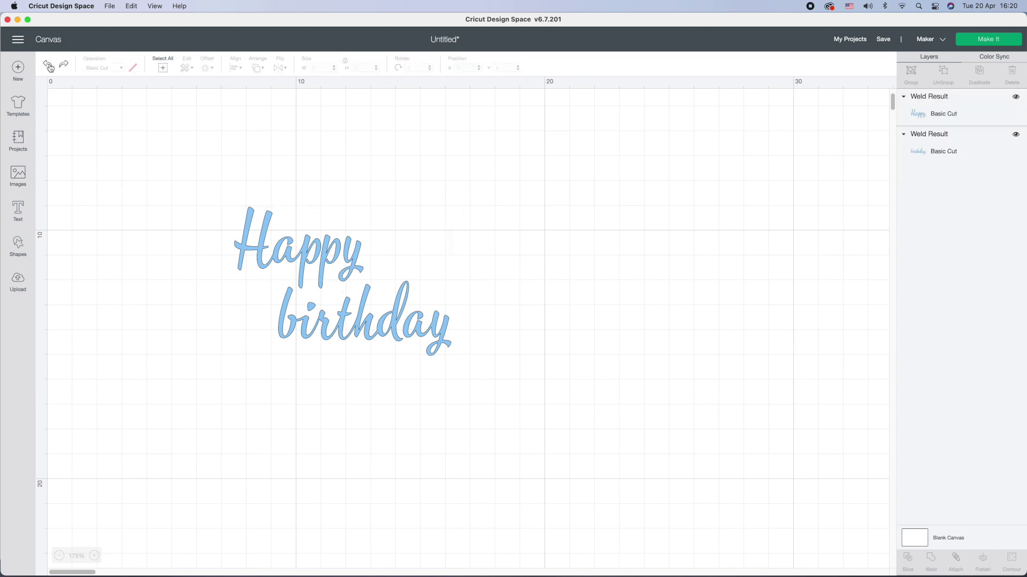
click(48, 66)
click(48, 66)
click(48, 66)
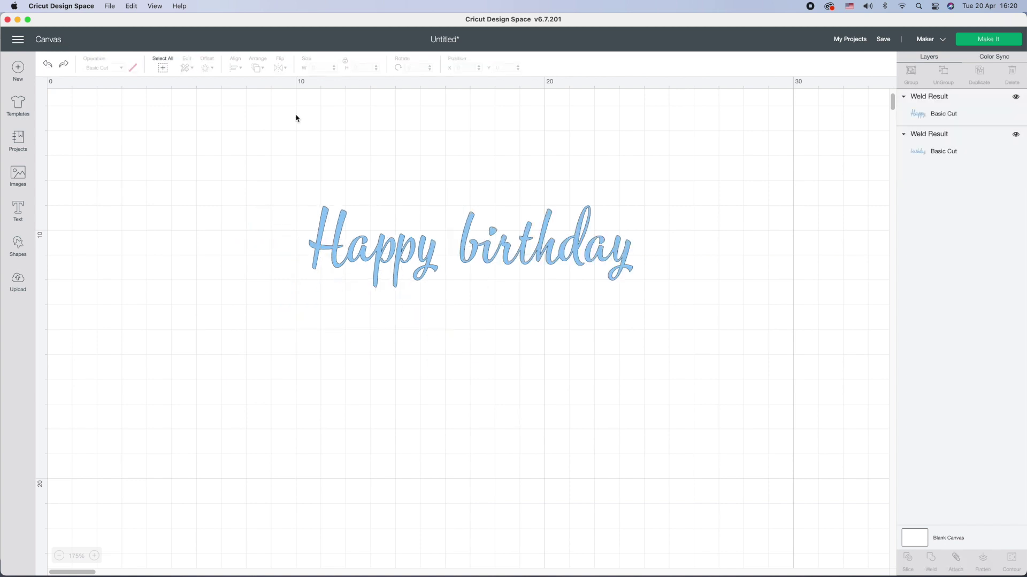
Select both welded words and move them together to about X 5.06 cm, Y 4.64 cm
drag(667, 176, 246, 301)
scroll(246, 300, up, 3)
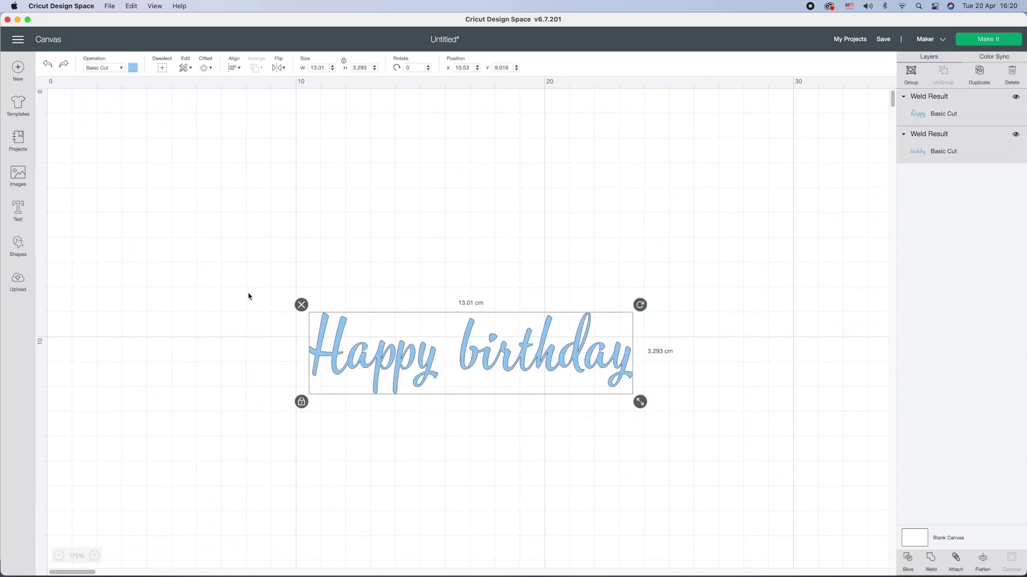
drag(509, 360, 373, 251)
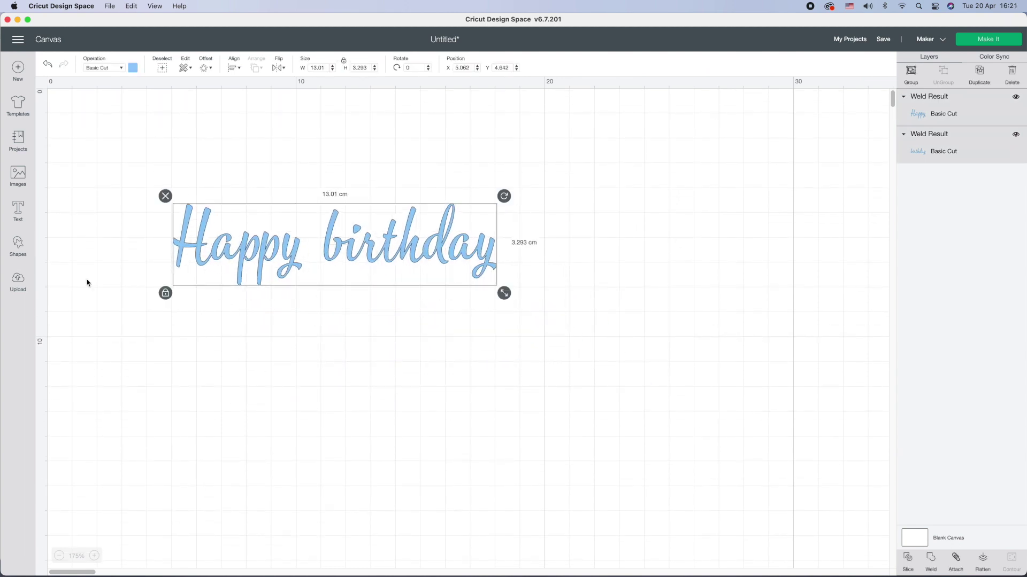
Insert a heart shape beside the "birthday" word and size it to about 6.36 by 6.02 cm
click(18, 245)
click(58, 316)
drag(252, 177, 729, 255)
drag(779, 409, 682, 301)
drag(676, 299, 678, 298)
drag(771, 402, 622, 243)
drag(596, 238, 705, 375)
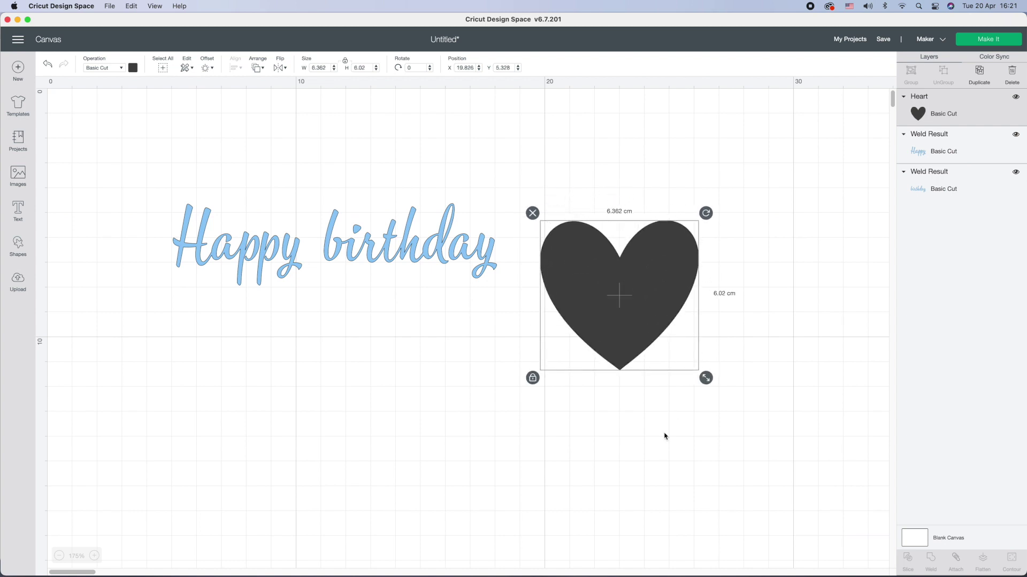
click(662, 439)
Create a 0.282 cm offset around both welded words with rounded corners and Weld Offsets enabled
drag(162, 162, 471, 326)
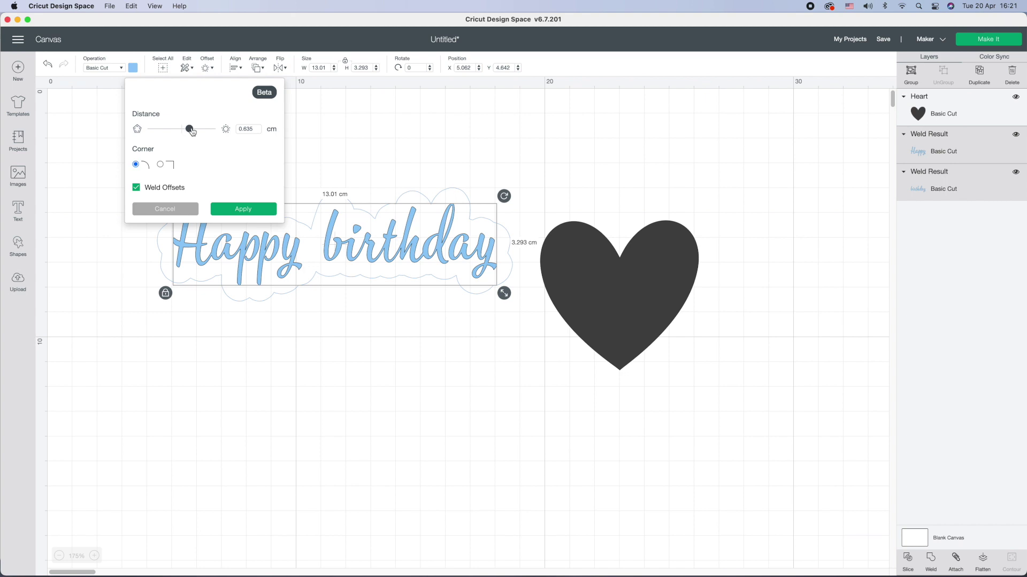
mouse_move(192, 131)
mouse_down()
mouse_move(172, 134)
mouse_move(187, 134)
mouse_up()
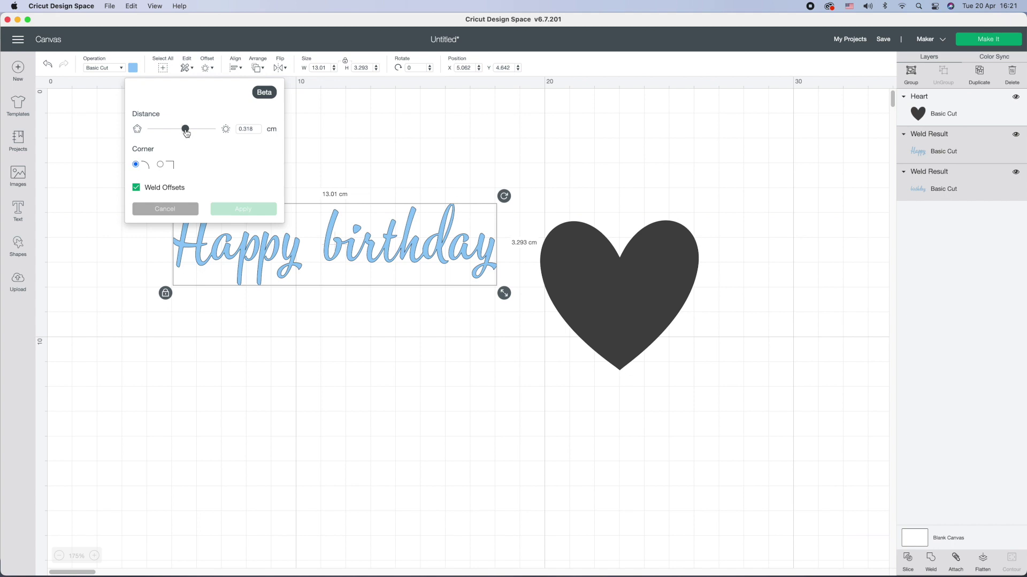
drag(187, 133, 186, 133)
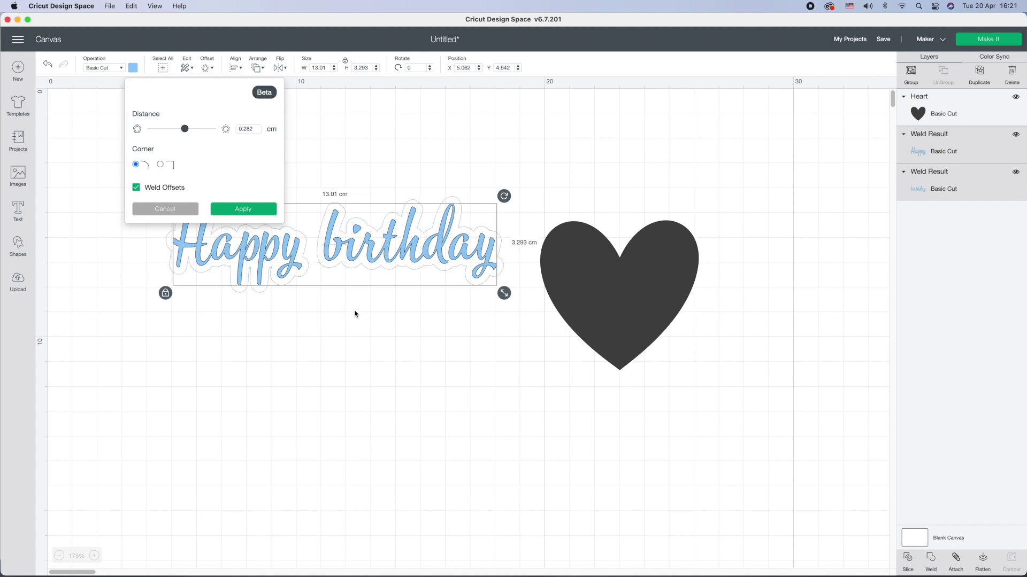
click(160, 165)
click(136, 165)
click(136, 188)
click(136, 188)
click(262, 209)
Change the material color of the offset behind "Happy birthday" to light gray
click(920, 228)
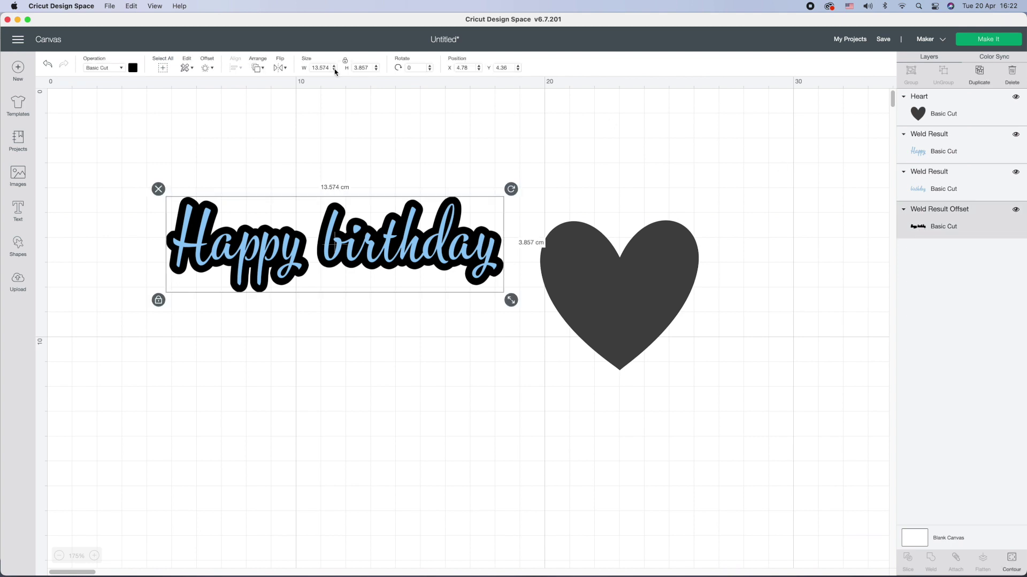
click(133, 68)
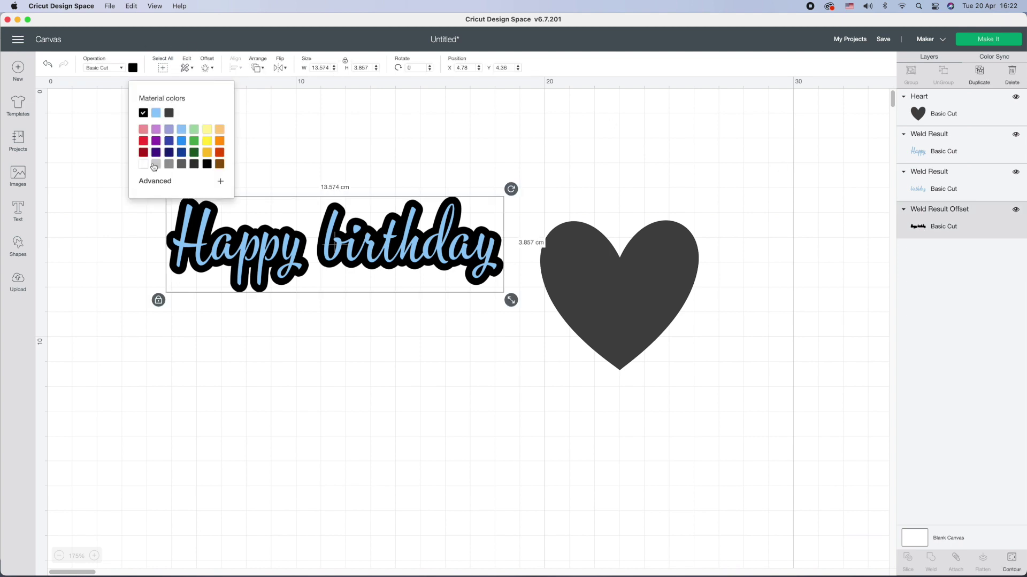
click(155, 165)
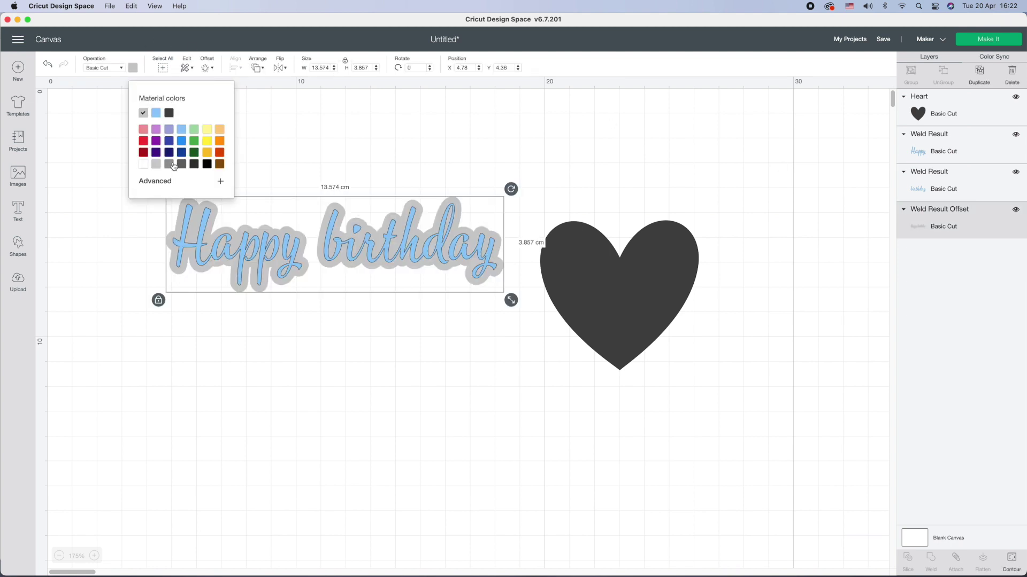
click(340, 134)
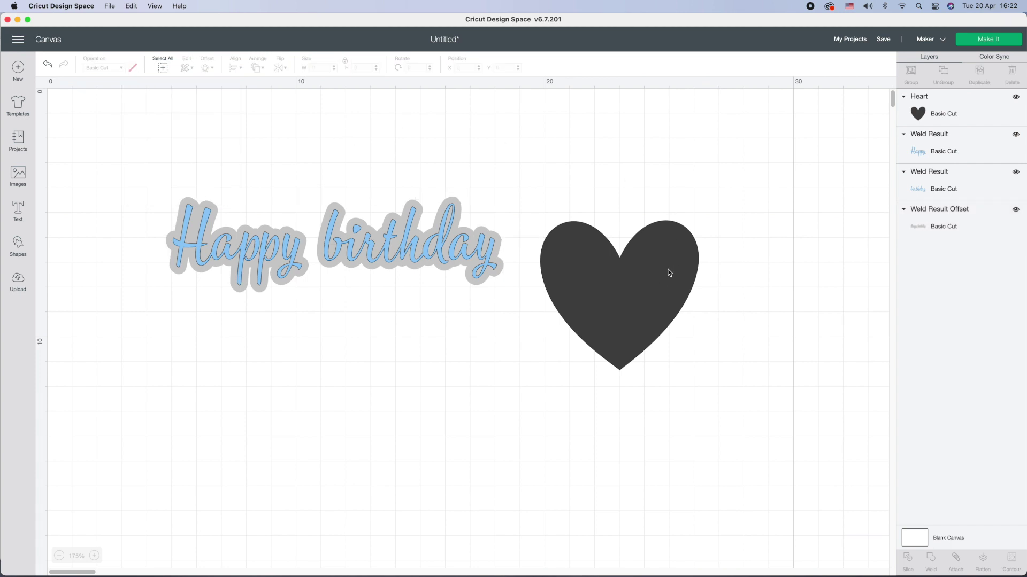
Create an inward offset of -0.282 cm with rounded corners inside the heart
click(662, 285)
click(206, 68)
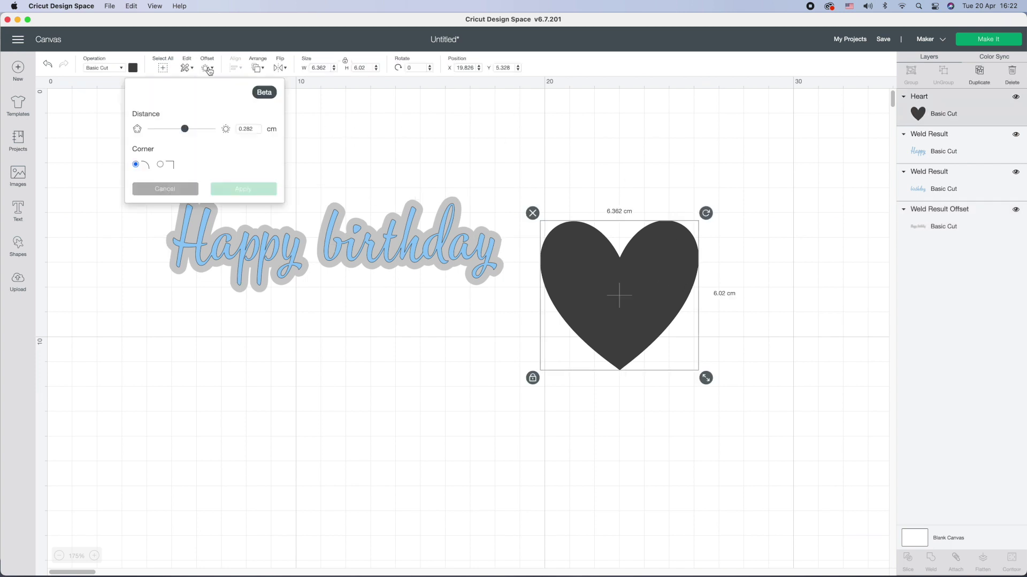
mouse_move(187, 132)
mouse_down()
mouse_move(166, 135)
mouse_move(180, 135)
mouse_up()
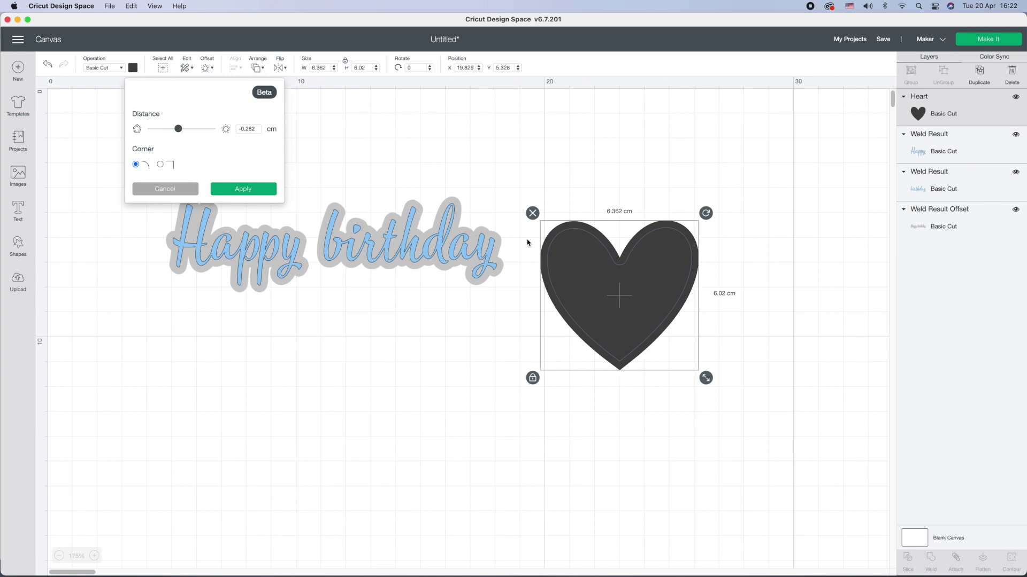
click(234, 190)
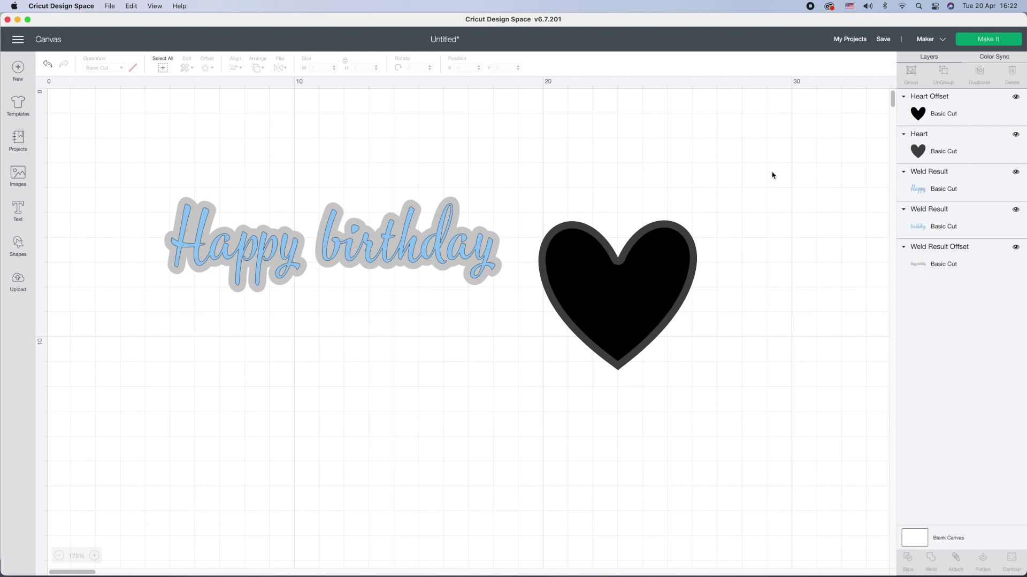
Slice the heart with its inner offset and pull the black heart and the heart outline away from the remaining piece
click(631, 319)
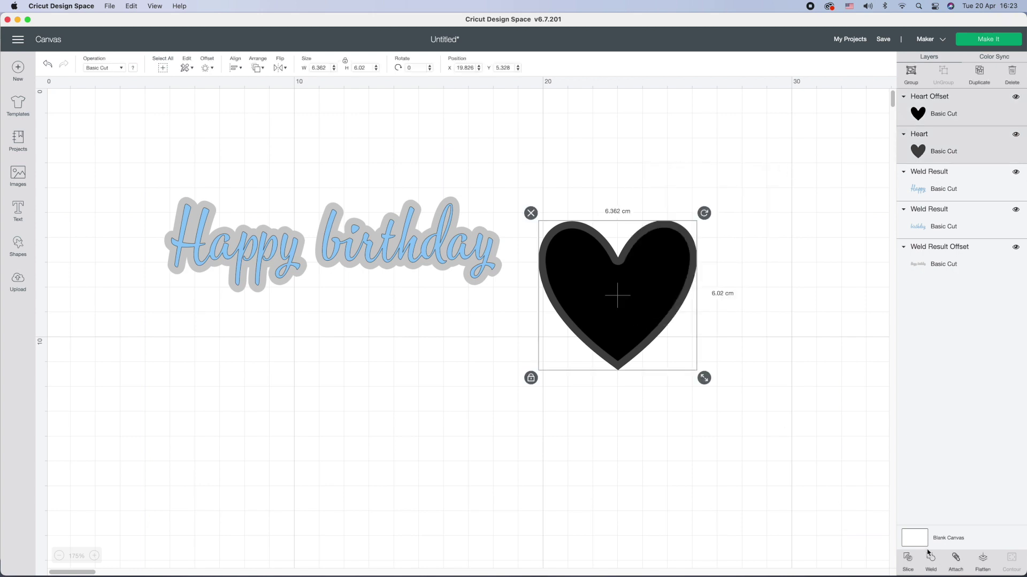
click(908, 560)
drag(693, 274, 538, 385)
drag(653, 291, 795, 423)
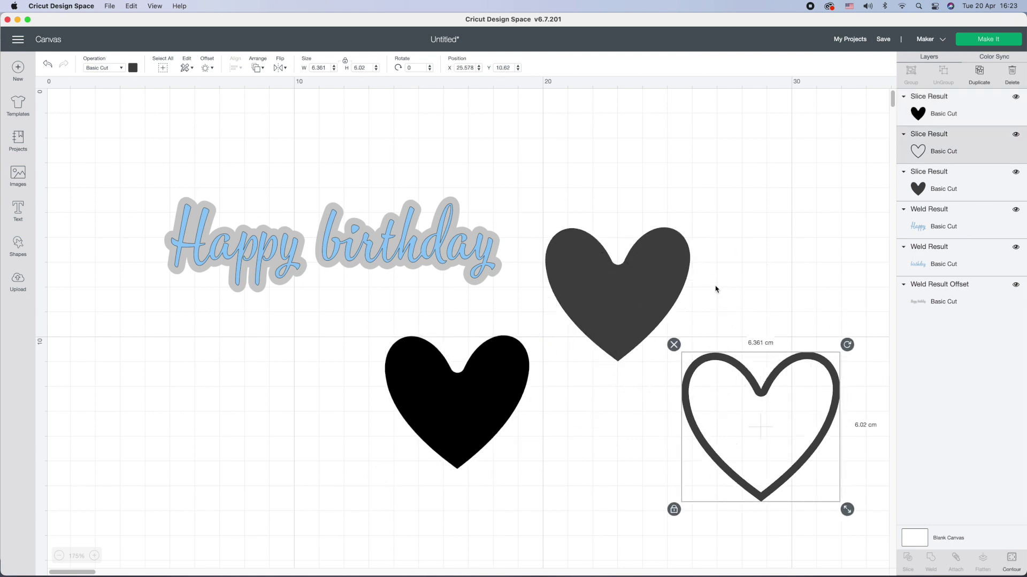
Delete the two solid heart pieces and place the heart outline beside the "Happy birthday" design
click(623, 270)
click(537, 220)
click(464, 405)
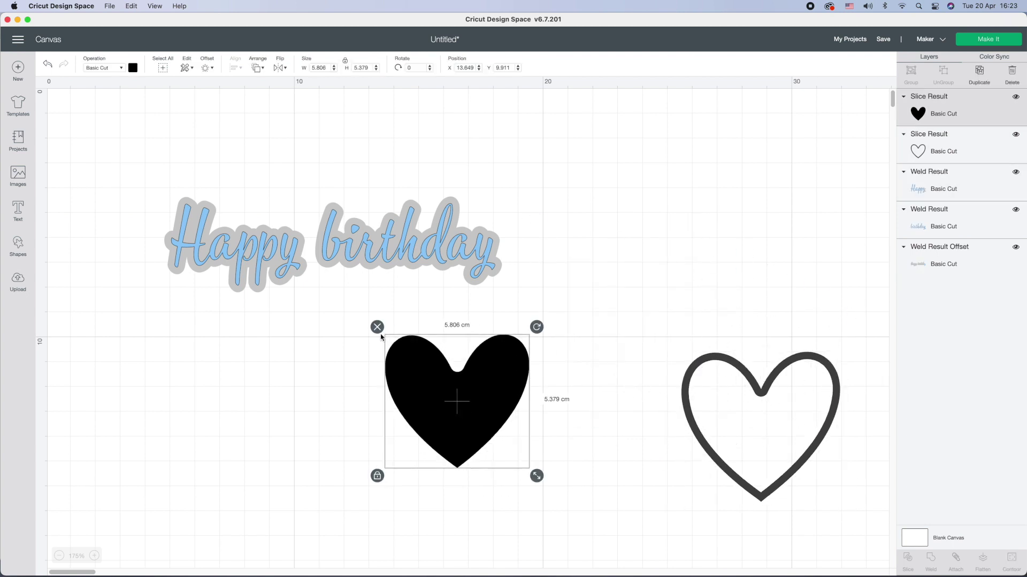
click(380, 329)
drag(758, 384, 604, 201)
click(409, 130)
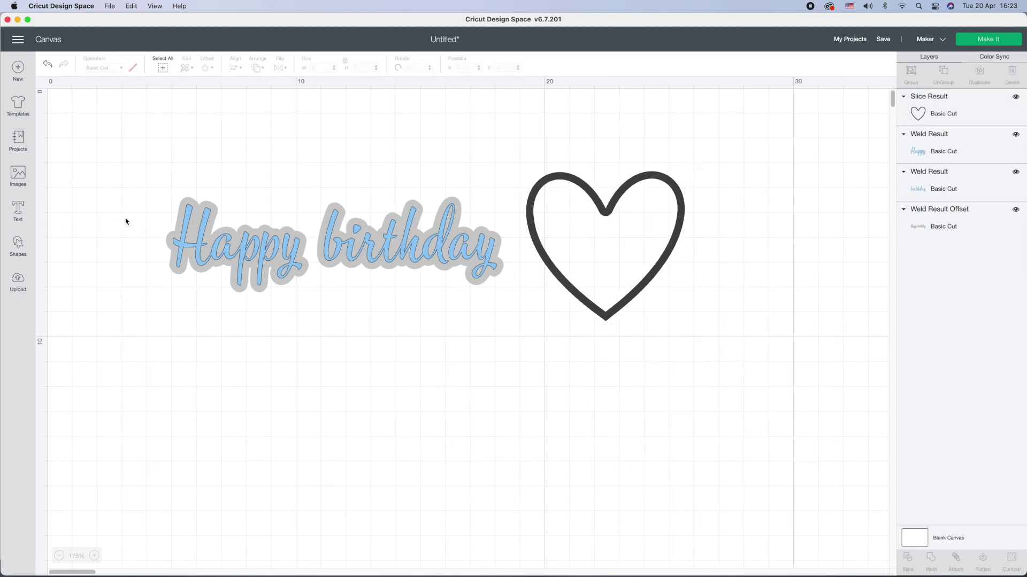
Add the text "Happy birthday" in Bayamo, set its letter space to -0.5, and place it below the blue words
click(18, 210)
text(Happy birthday)
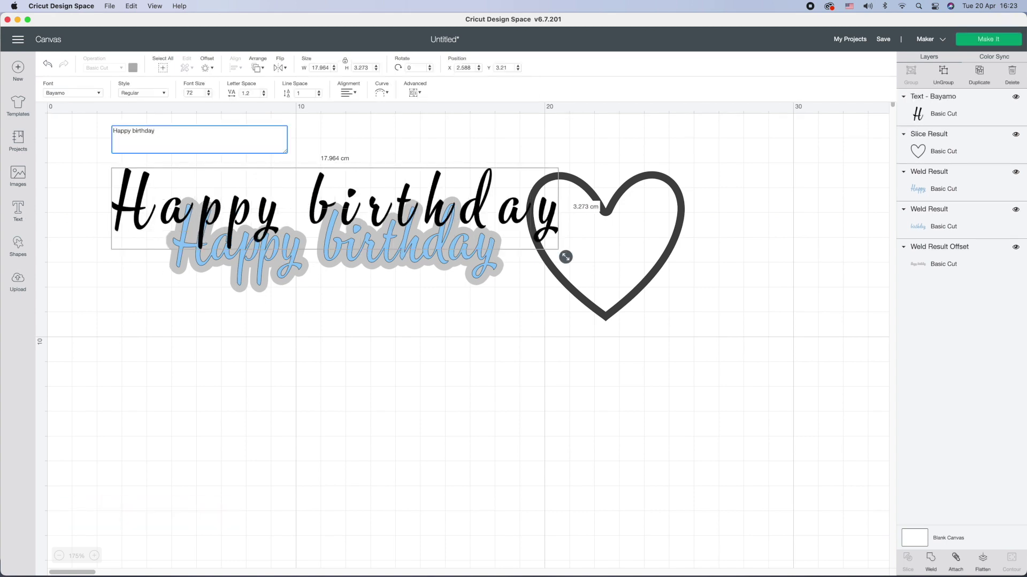
click(264, 95)
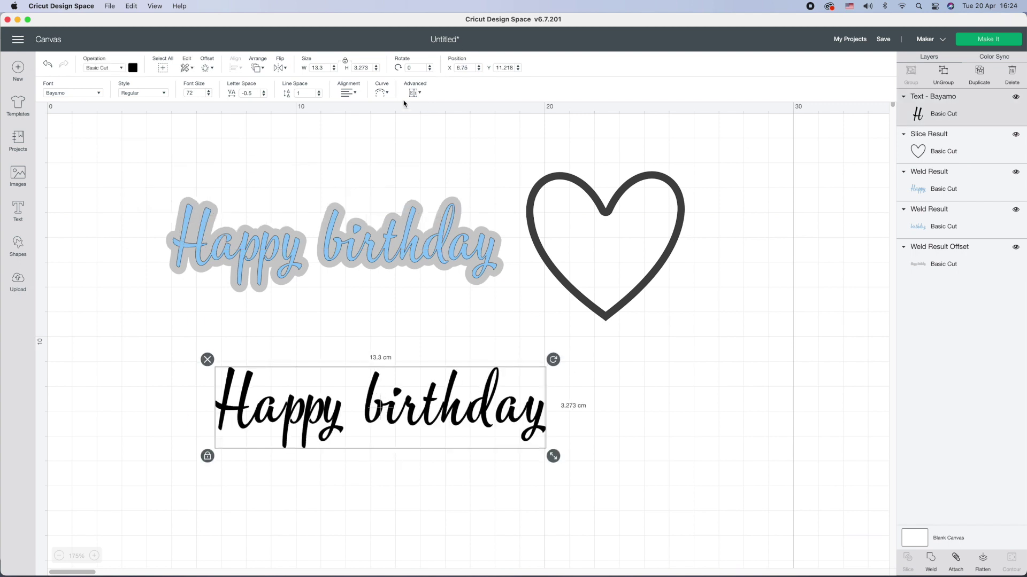
Open the Curve diameter adjustment for the black "Happy birthday" text
click(382, 93)
mouse_move(358, 121)
mouse_down()
mouse_move(398, 137)
mouse_move(306, 139)
mouse_move(416, 145)
mouse_move(361, 141)
mouse_up()
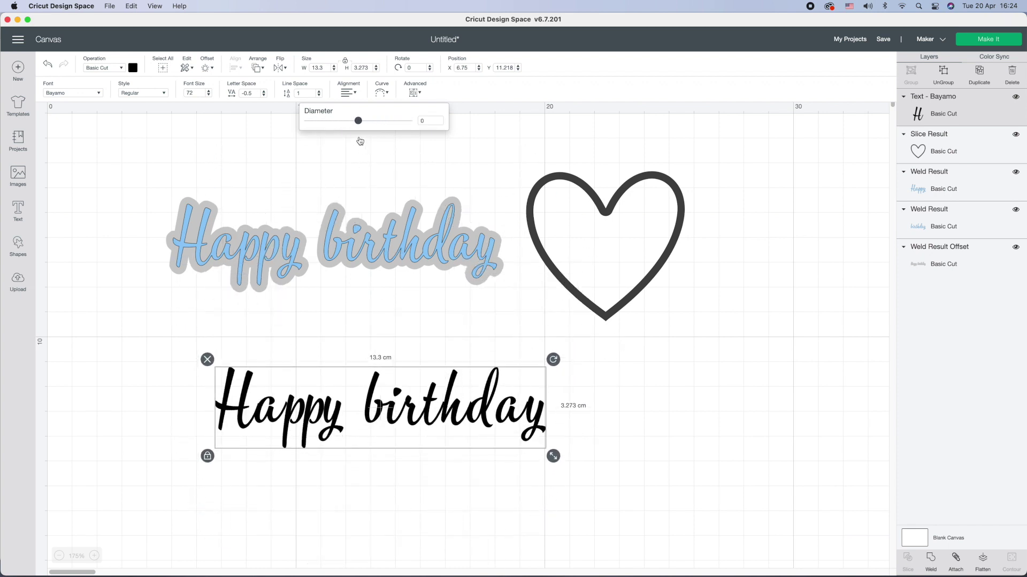